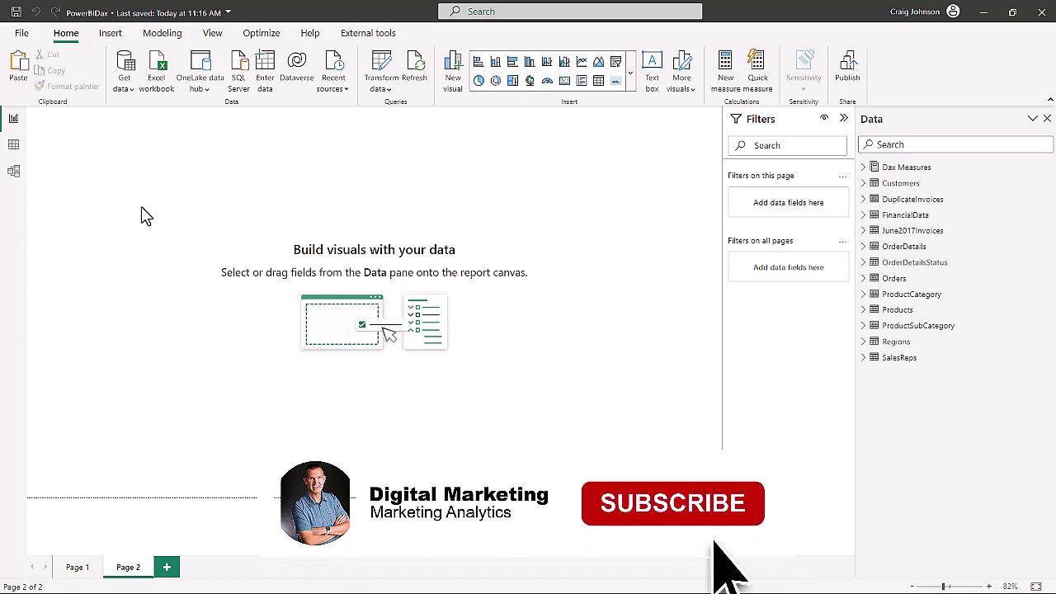
Step: List the fields of the Regions table, then insert a matrix visual and move it further into the blank report page
left_click(864, 343)
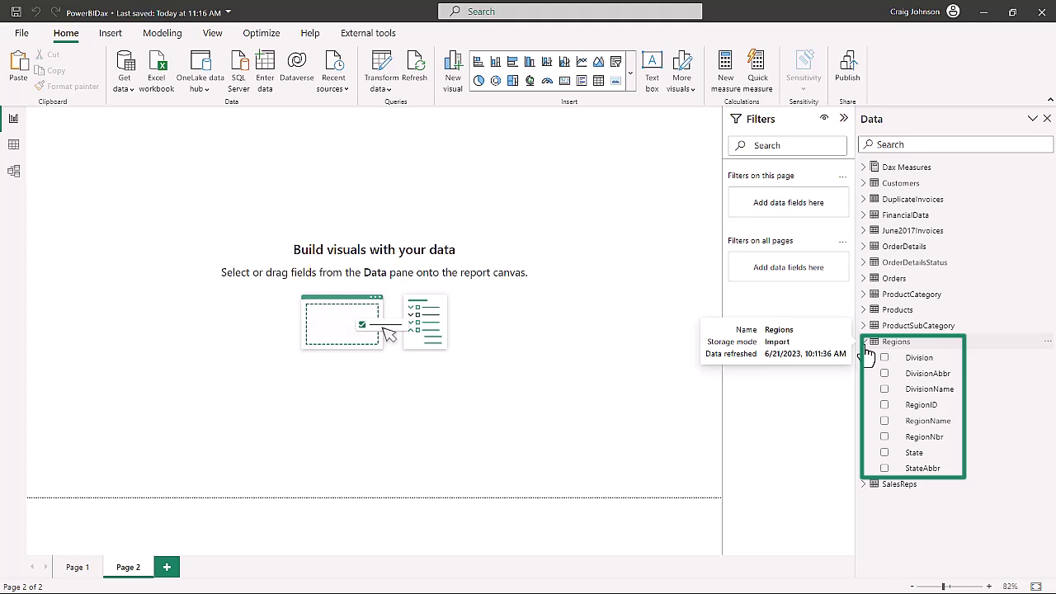
left_click(631, 78)
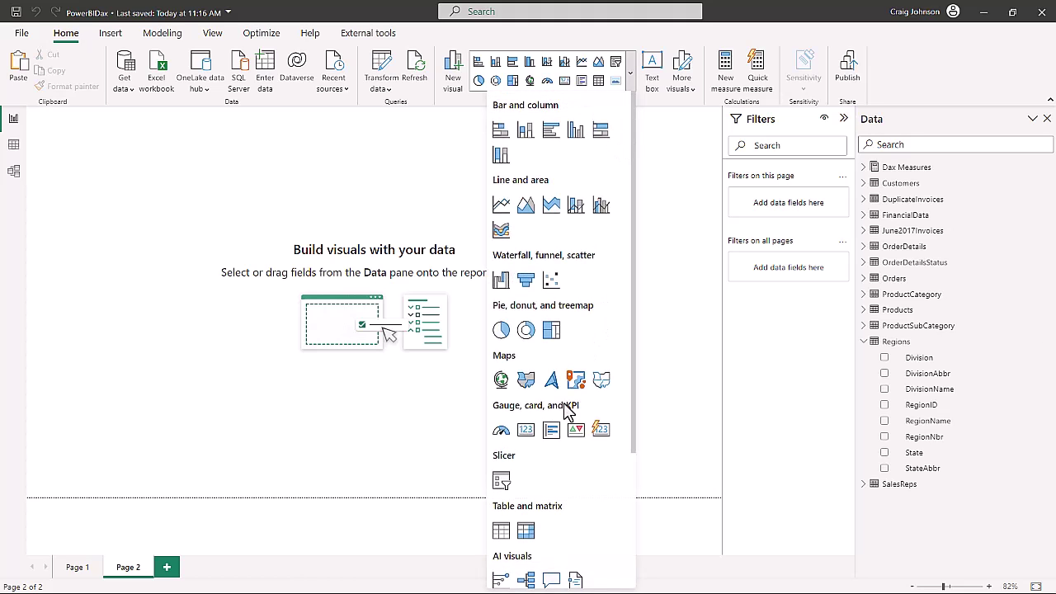
scroll(568, 412, "down", 3)
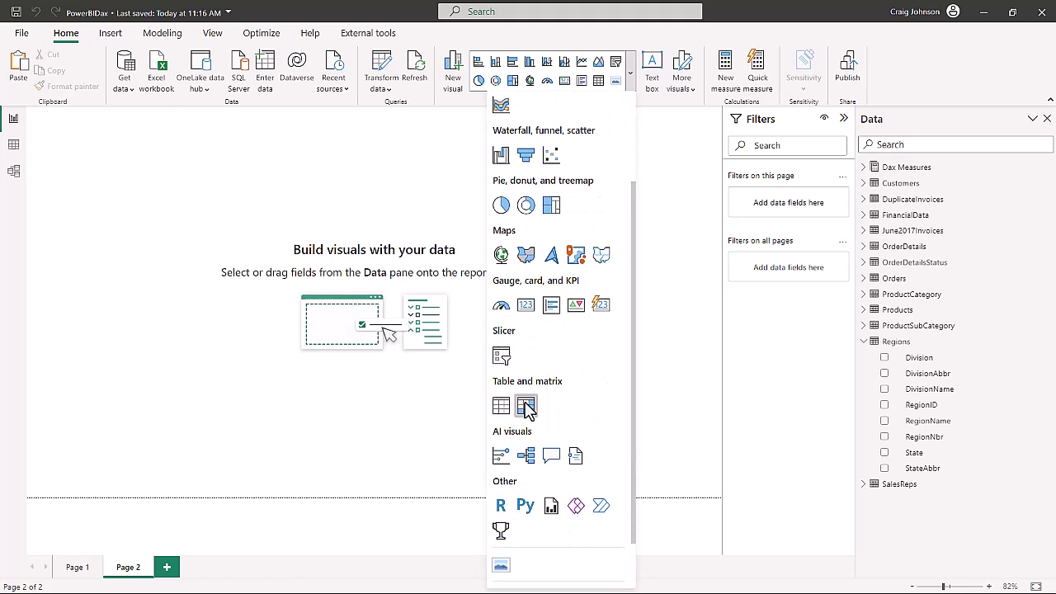
left_click(526, 405)
left_click_drag(87, 125, 234, 191)
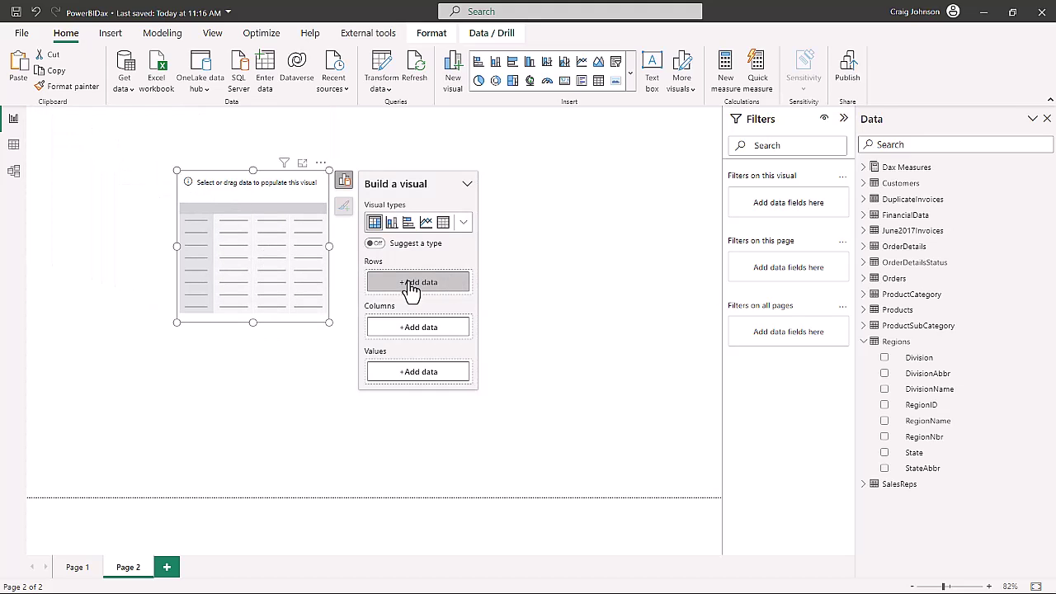
Step: Add RegionName and then DivisionName from the Regions table to the matrix rows
left_click(410, 285)
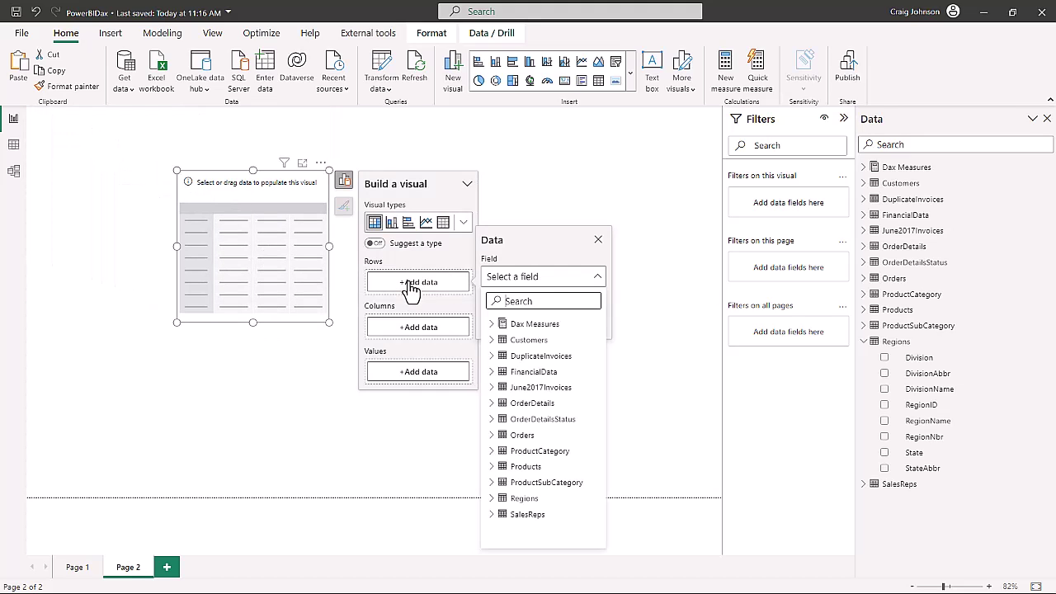
left_click(495, 500)
scroll(526, 500, "down", 2)
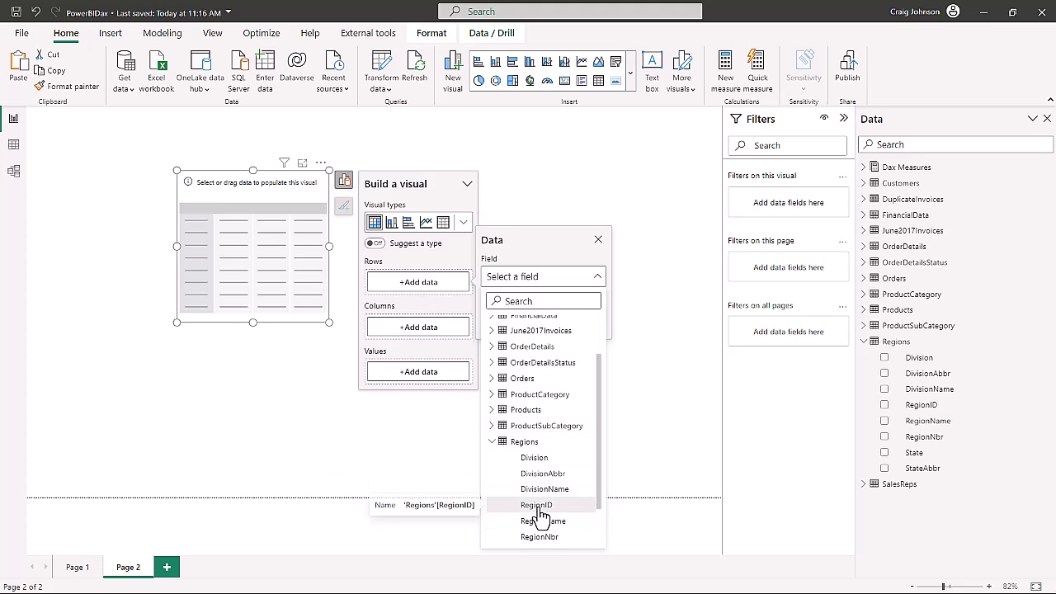
left_click(537, 520)
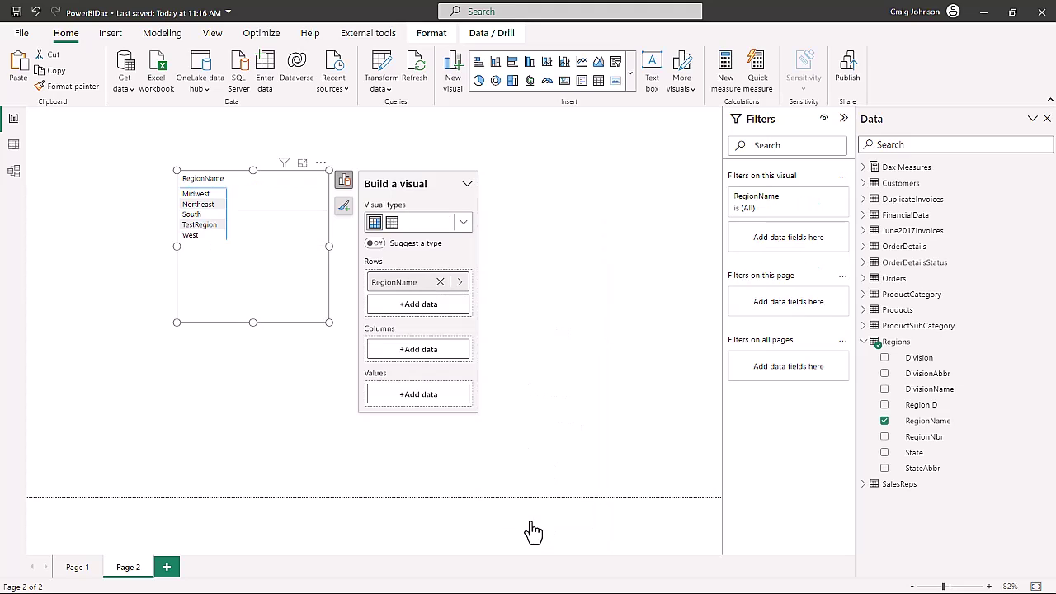
left_click(420, 312)
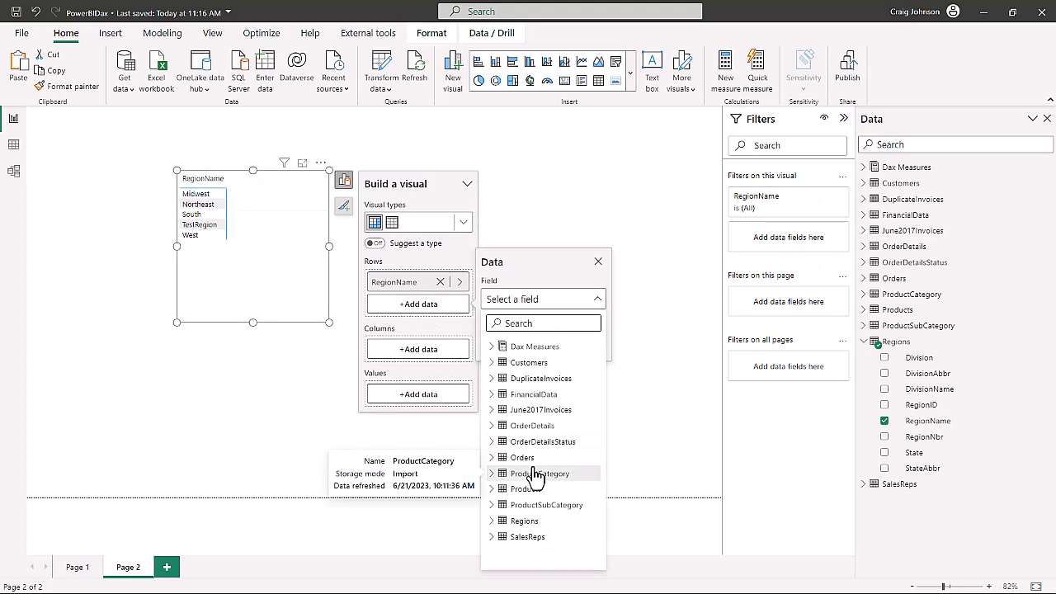
left_click(493, 522)
scroll(499, 528, "down", 2)
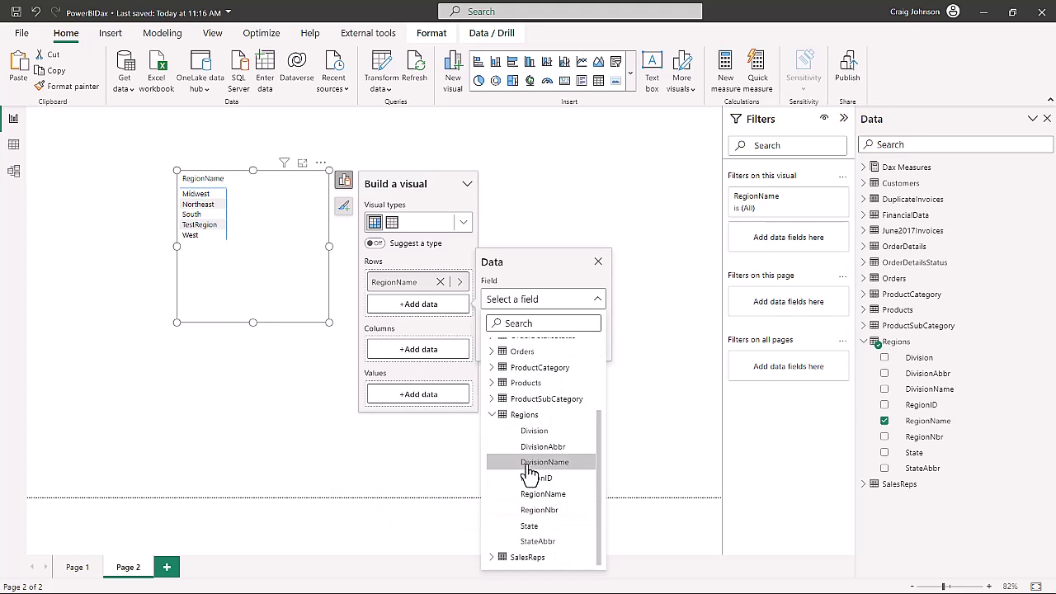
left_click(528, 464)
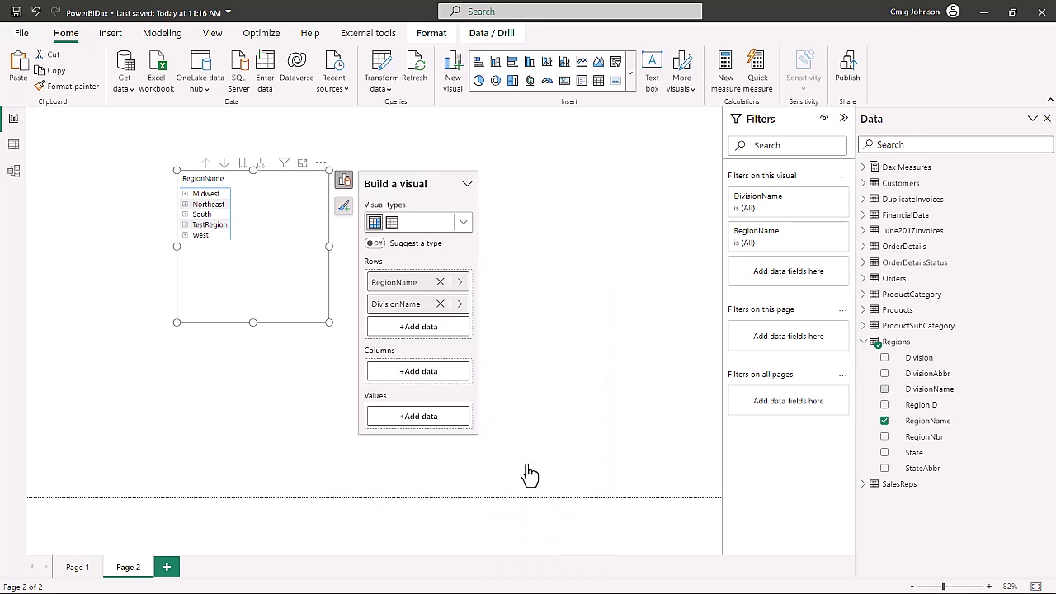
Step: Add State from Regions as the third row level and expand Midwest and its East North Central division in the matrix
left_click(418, 326)
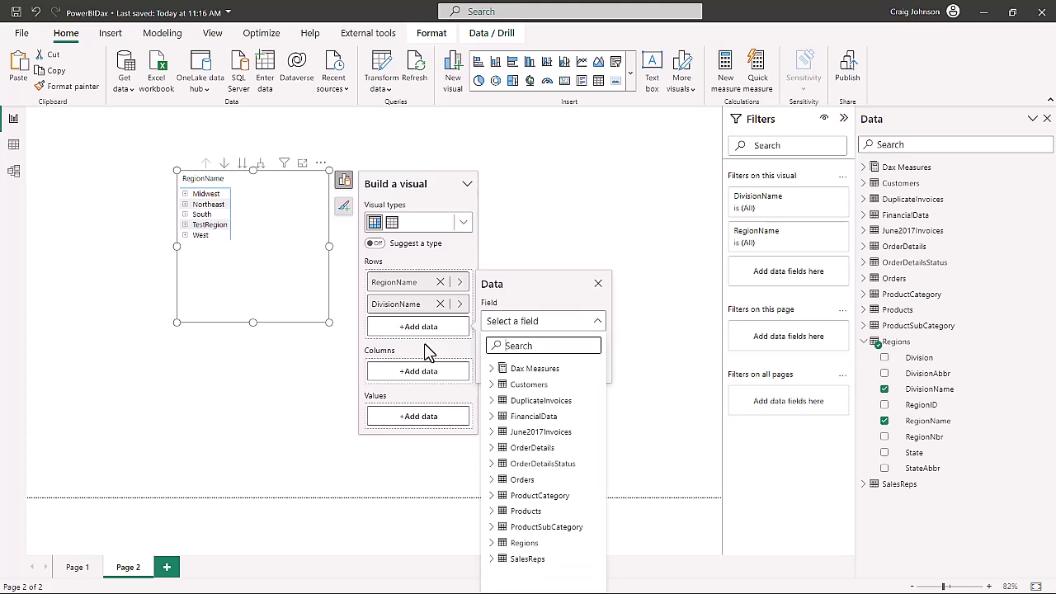
left_click(493, 543)
scroll(504, 546, "down", 2)
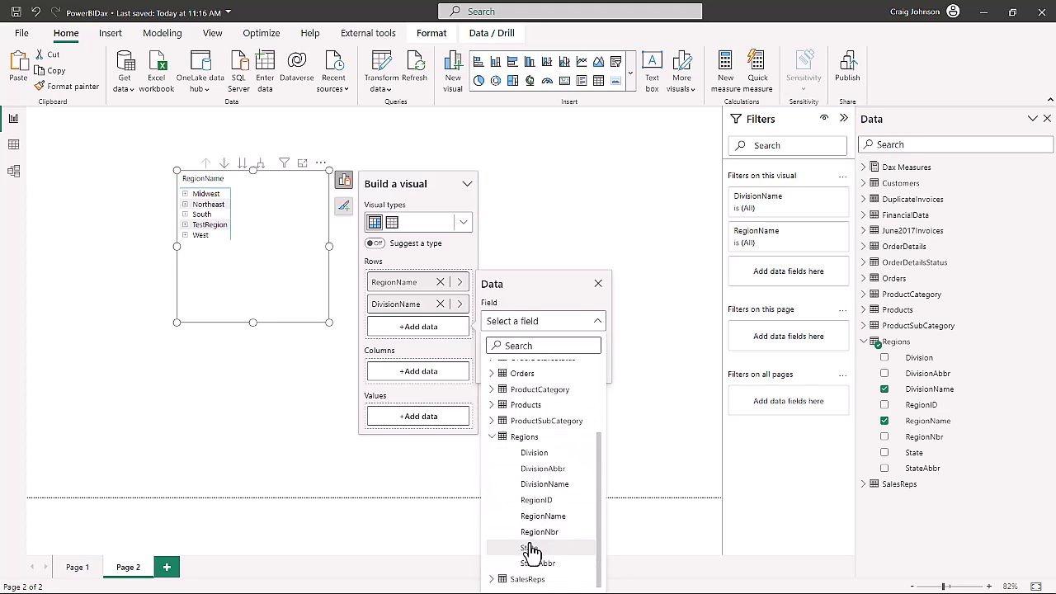
left_click(532, 548)
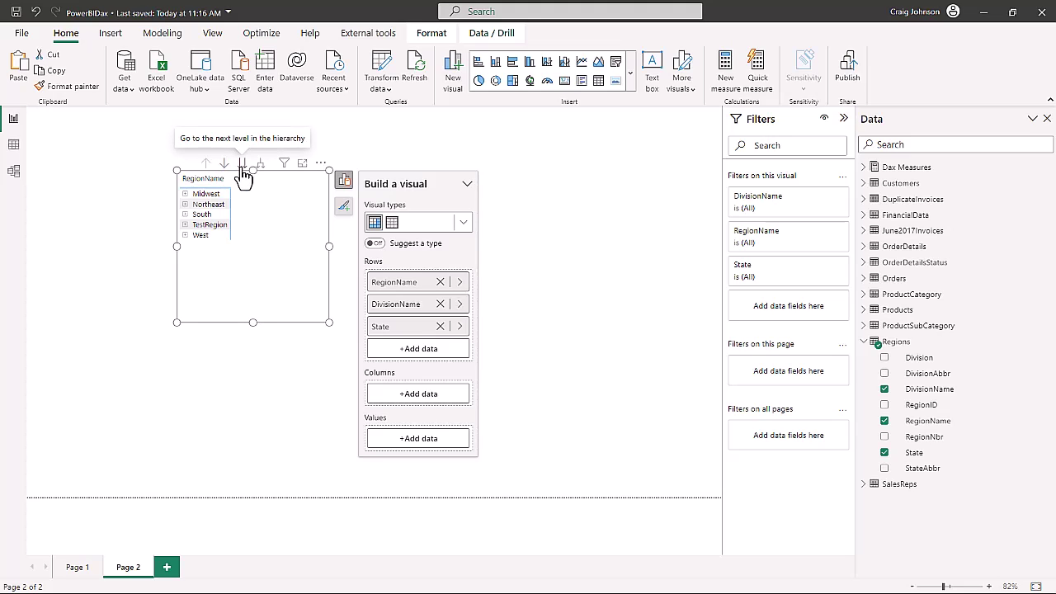
left_click(185, 194)
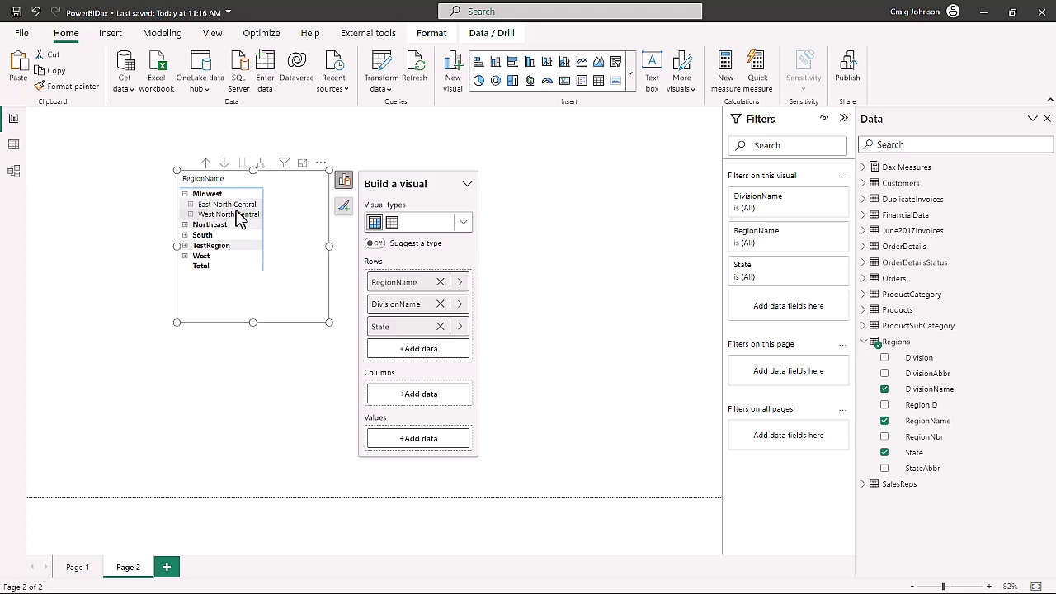
left_click(190, 203)
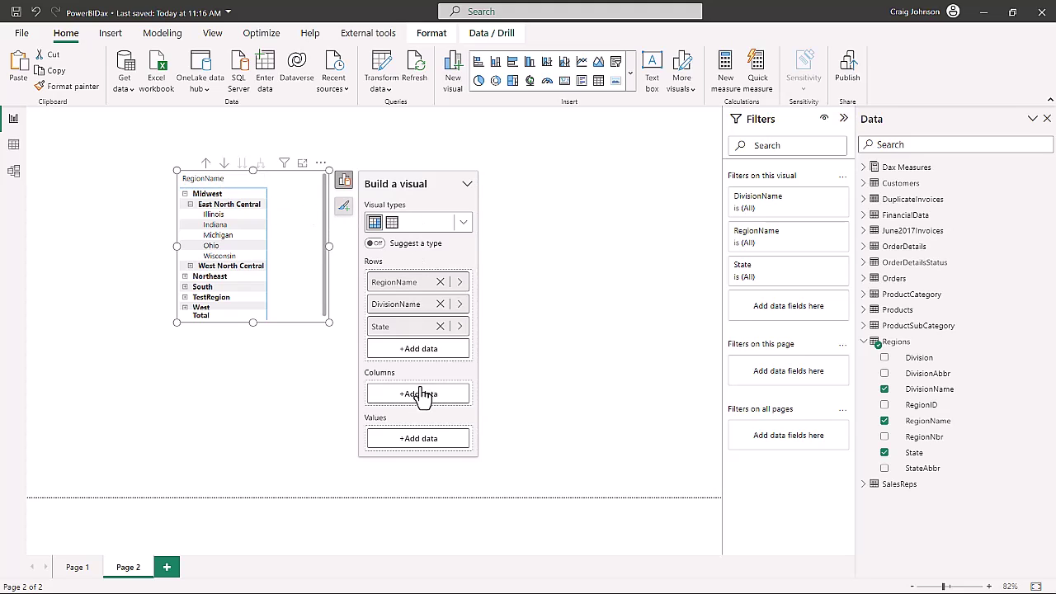
Step: Add the TotalOrderAmount measure to the matrix values and enlarge the visual slightly
left_click(409, 444)
left_click(491, 198)
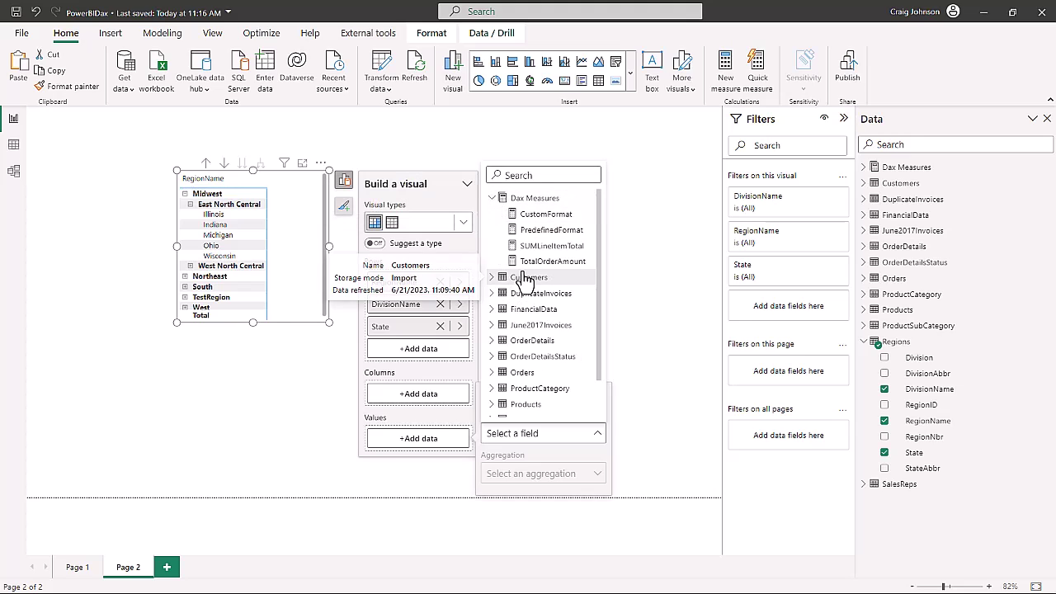
left_click(532, 262)
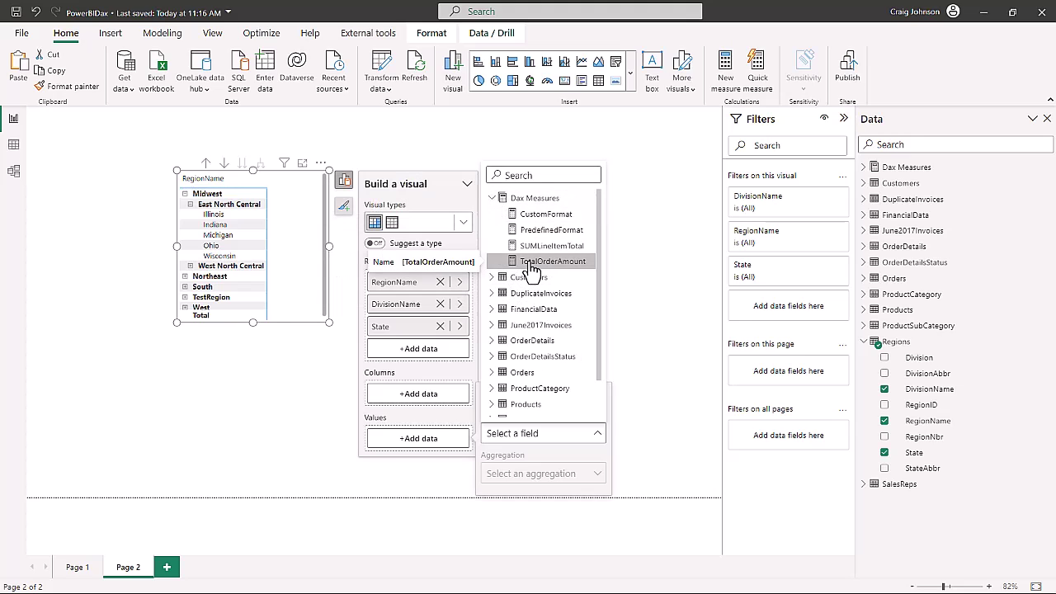
left_click_drag(328, 324, 360, 338)
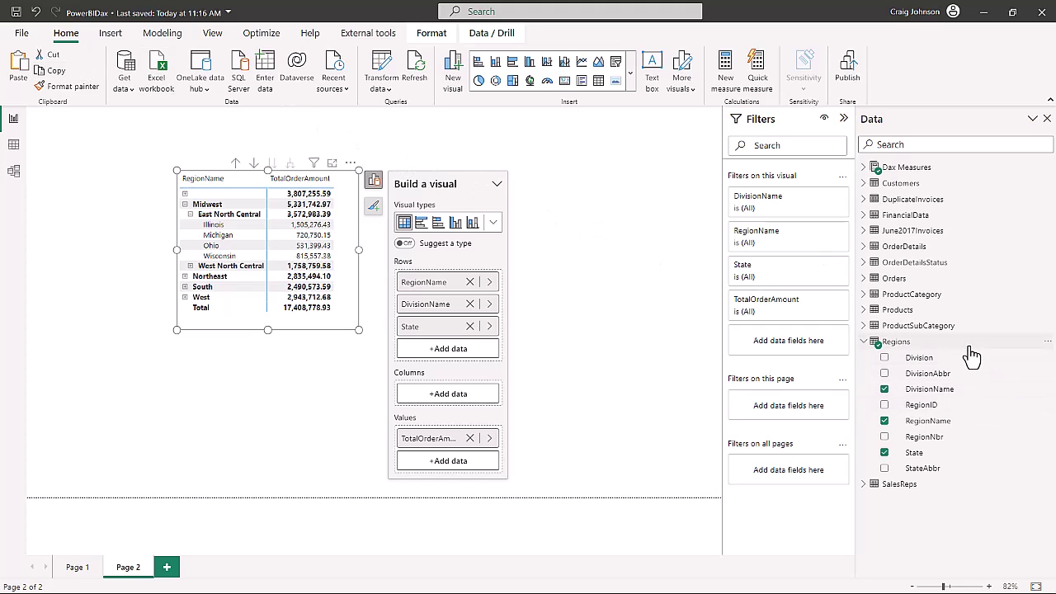
Step: Create a hierarchy from the RegionName field in the Regions table
left_click(1048, 343)
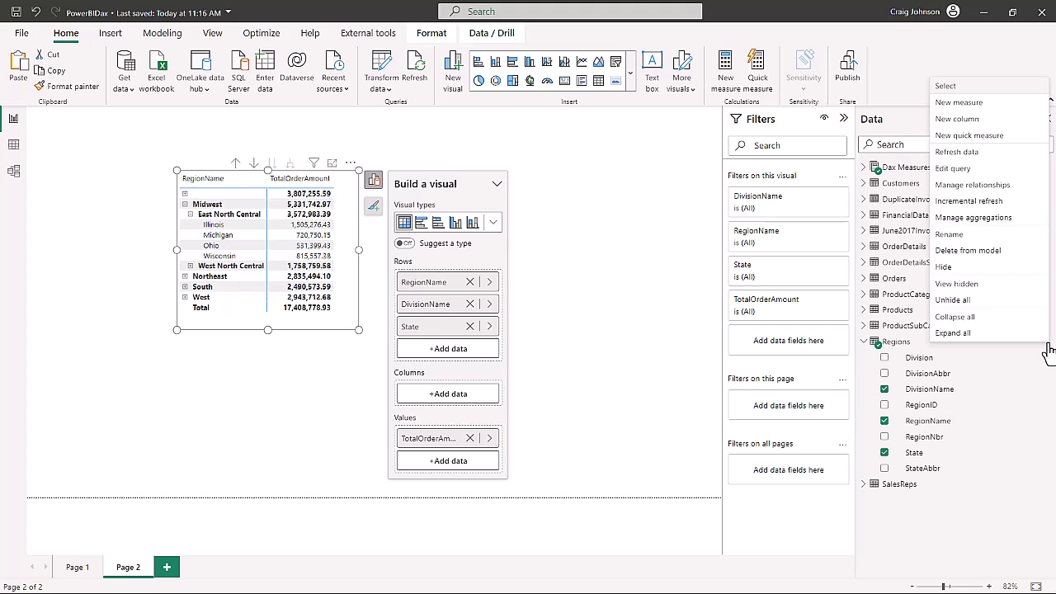
right_click(915, 344)
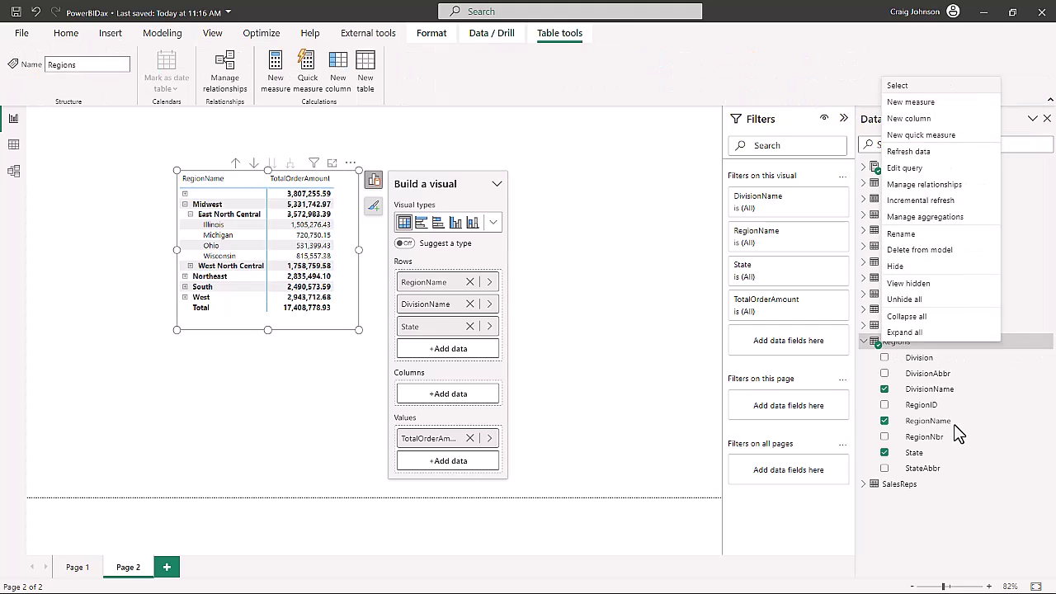
left_click(979, 424)
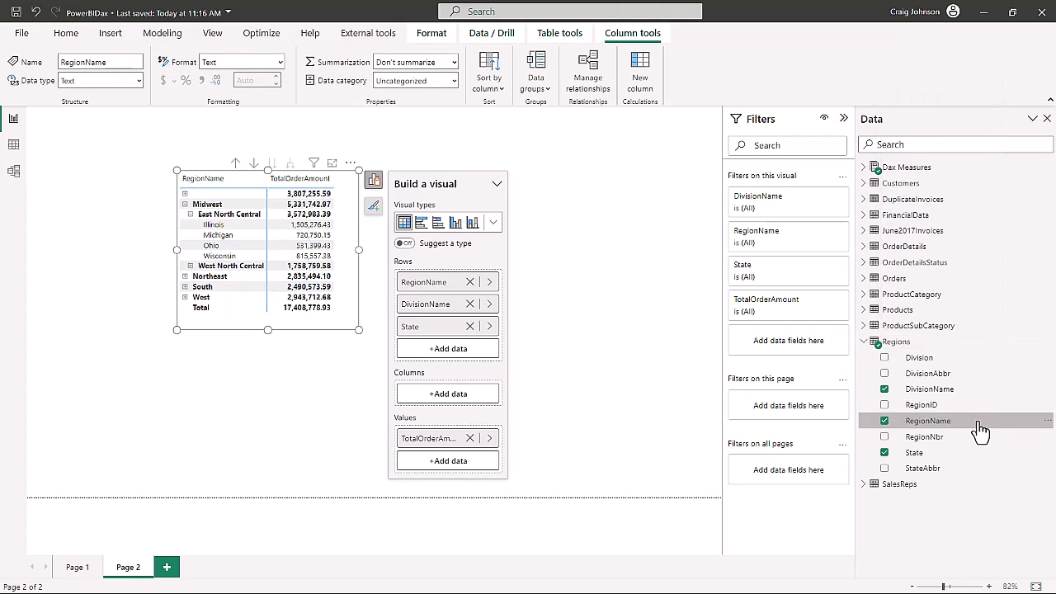
right_click(979, 431)
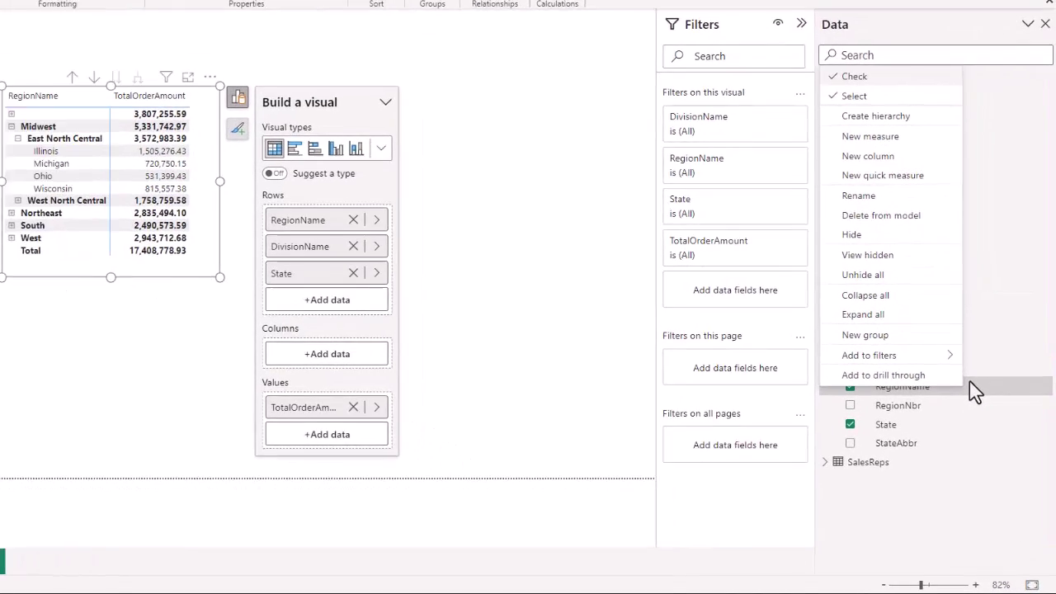
mouse_move(965, 394)
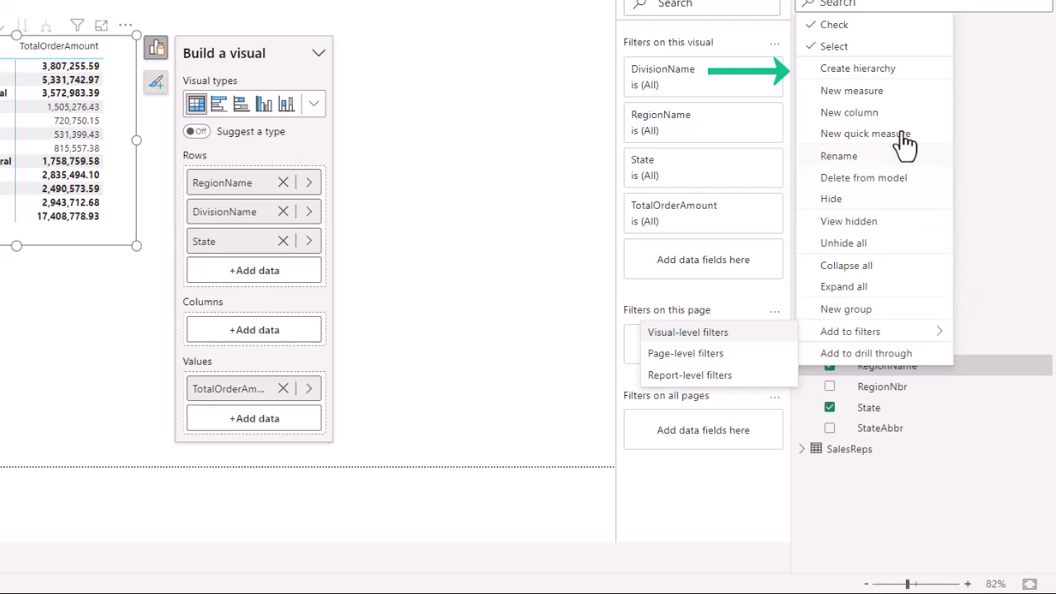
left_click(857, 69)
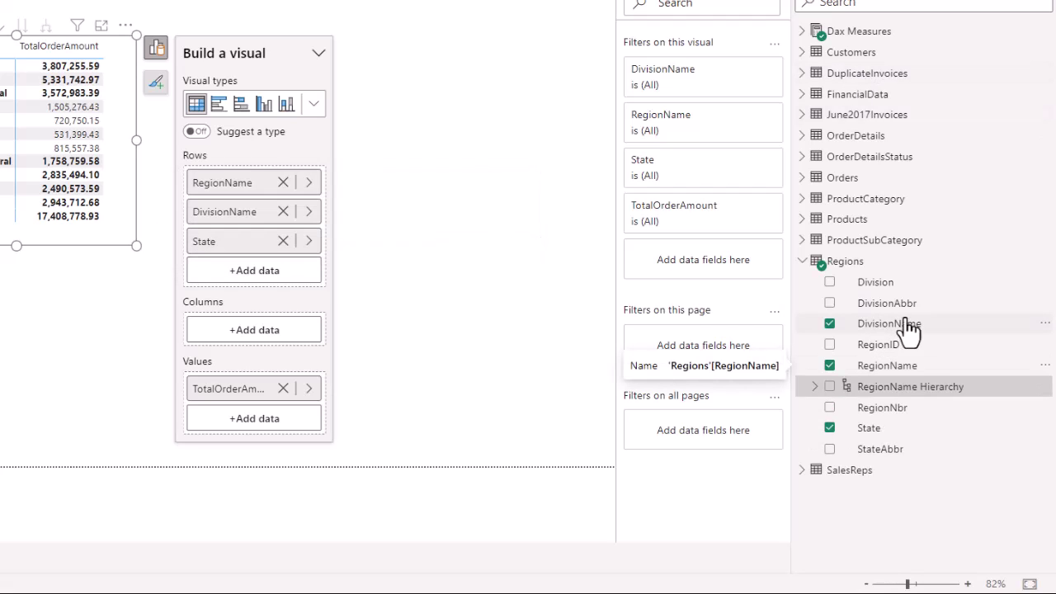
Step: Rename the new hierarchy to Region Hierarchy and expand it to show its levels
double_click(904, 398)
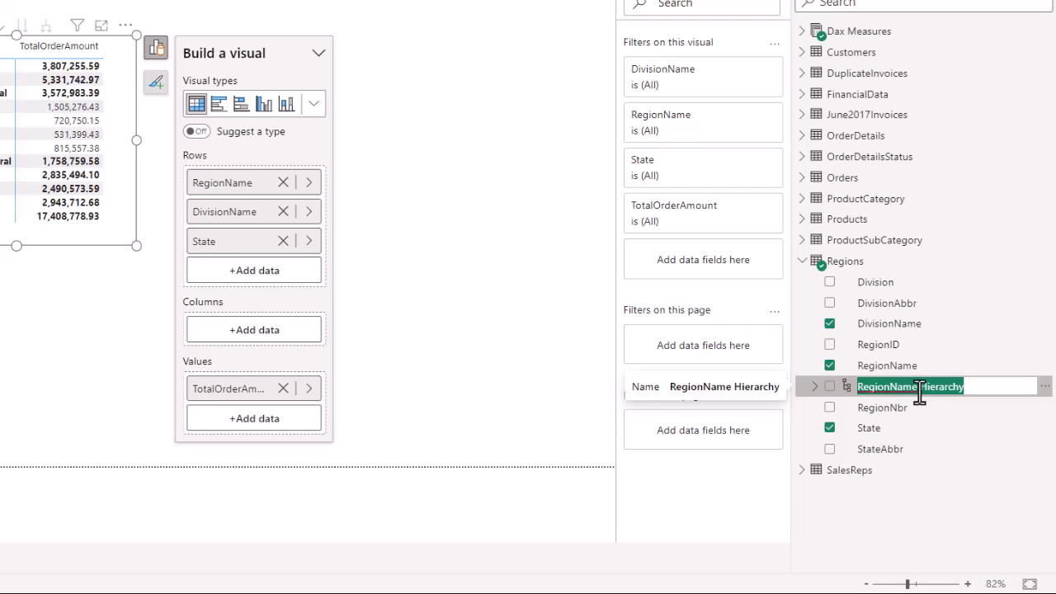
left_click(919, 394)
key("BackSpace")
key("BackSpace")
key("BackSpace")
key("BackSpace")
key("BackSpace")
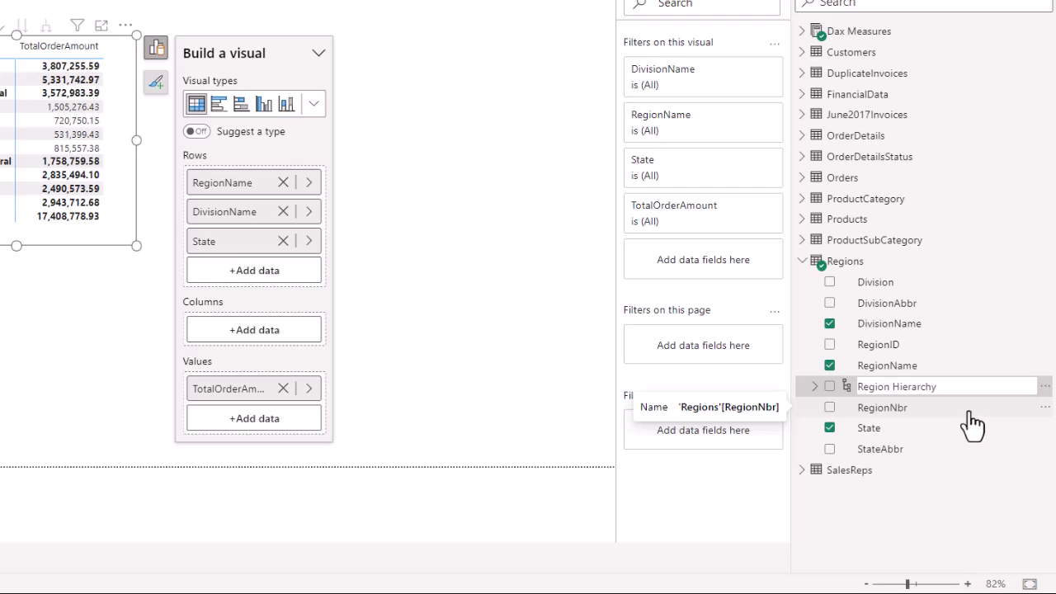
left_click(813, 386)
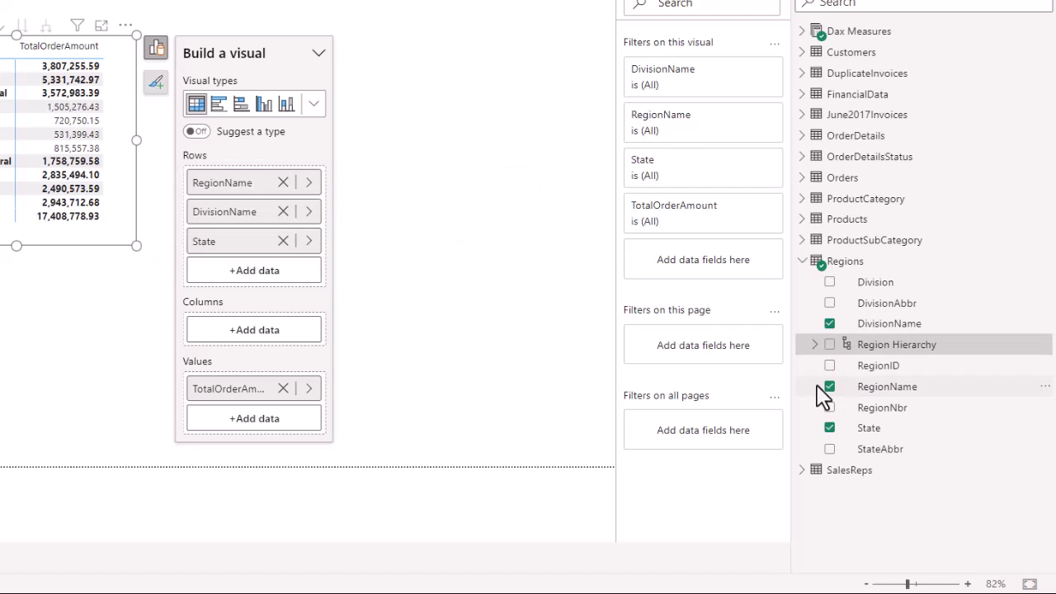
left_click(814, 346)
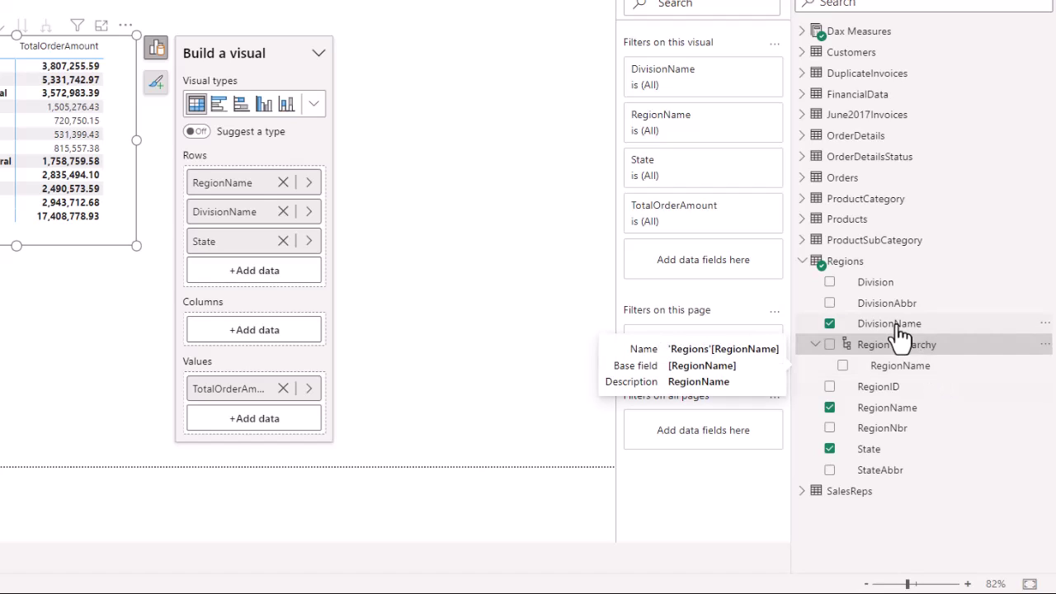
Step: Add the DivisionName and State fields, in that order, to Region Hierarchy
right_click(938, 328)
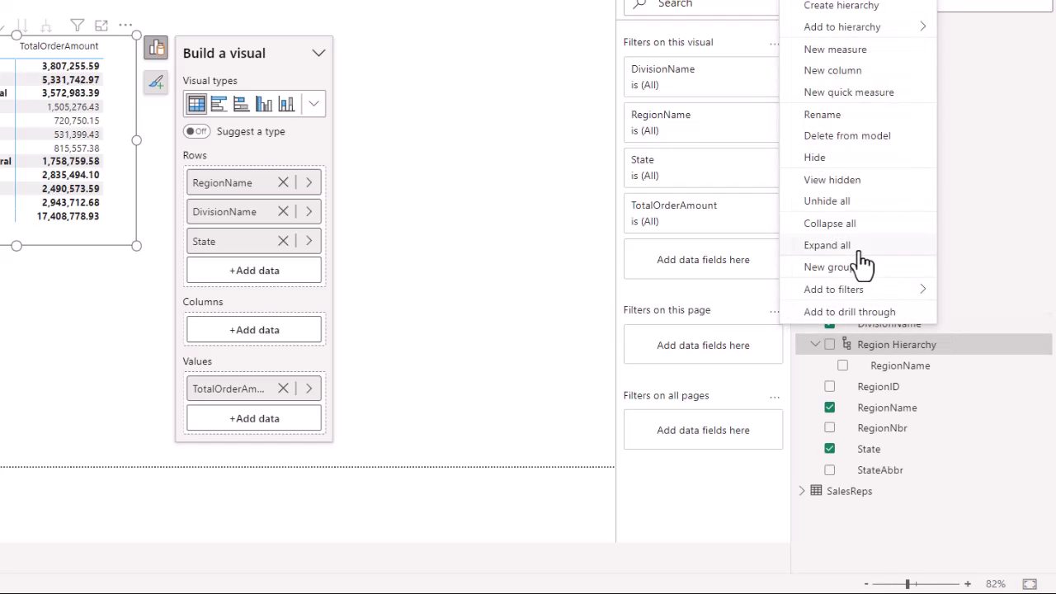
mouse_move(850, 29)
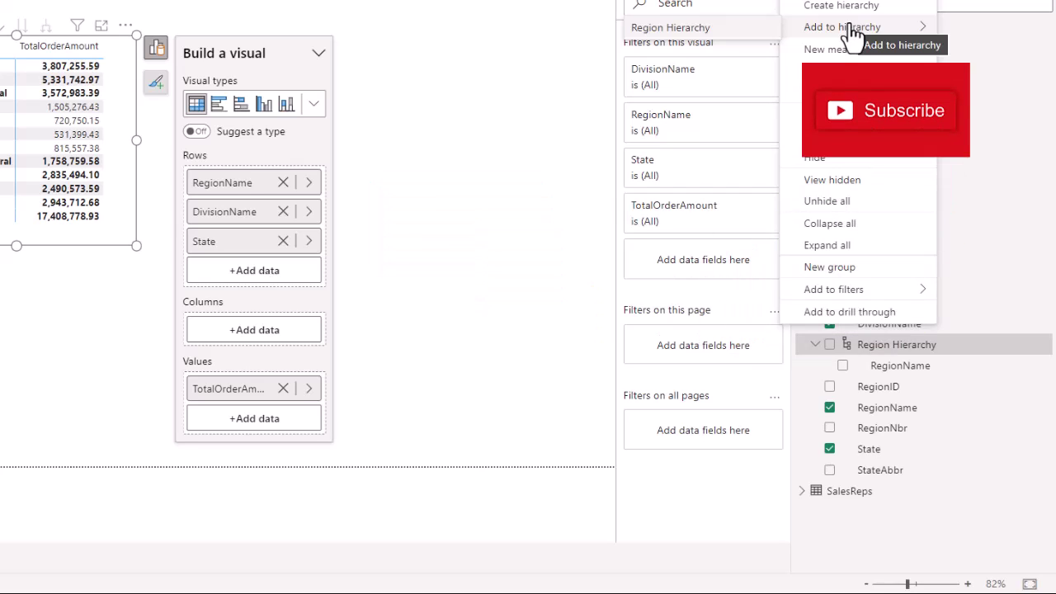
left_click(699, 29)
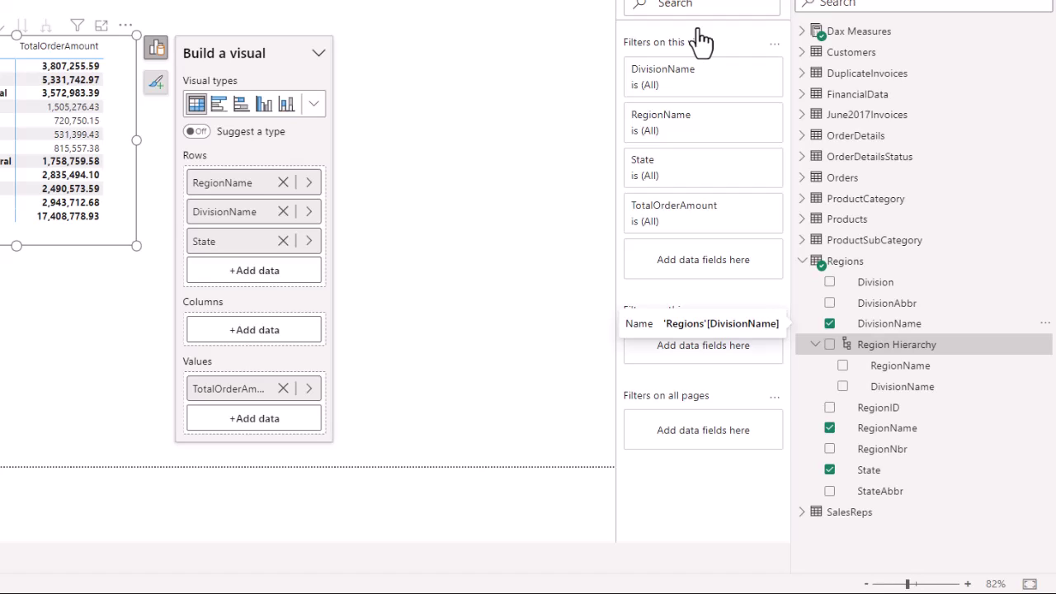
right_click(912, 485)
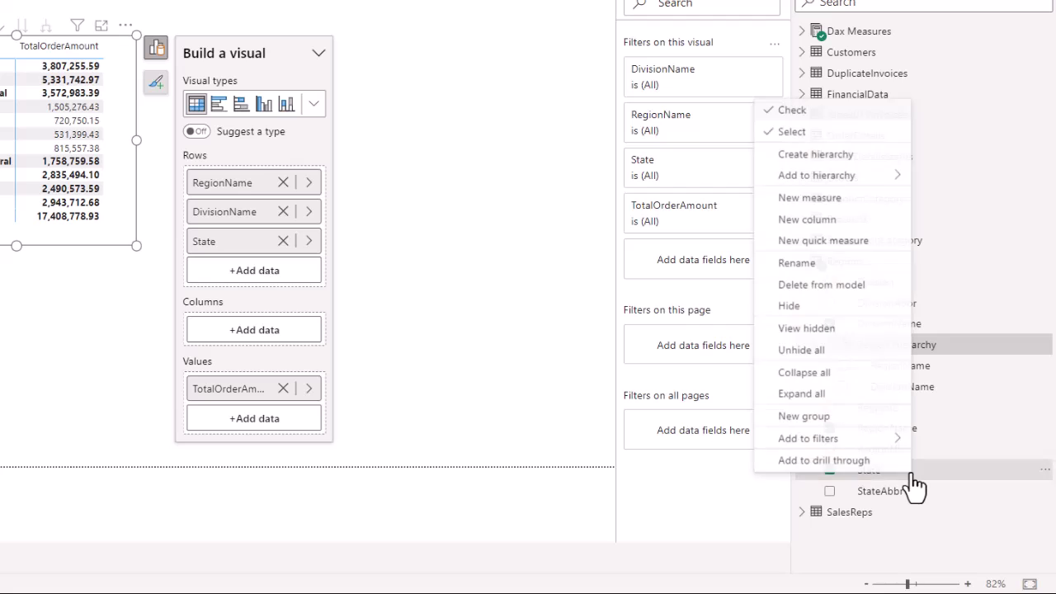
mouse_move(822, 188)
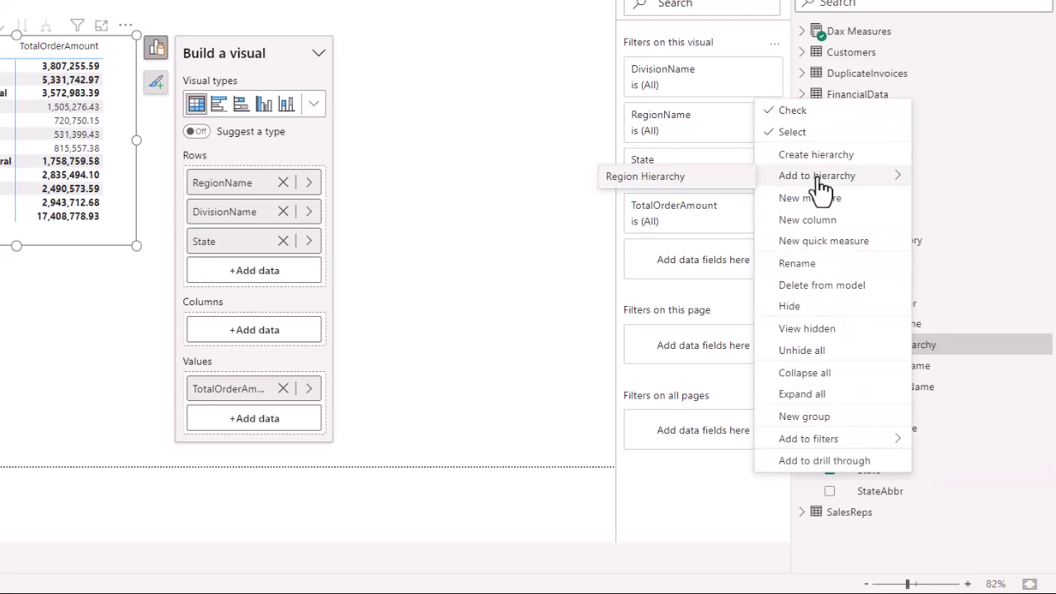
left_click(653, 176)
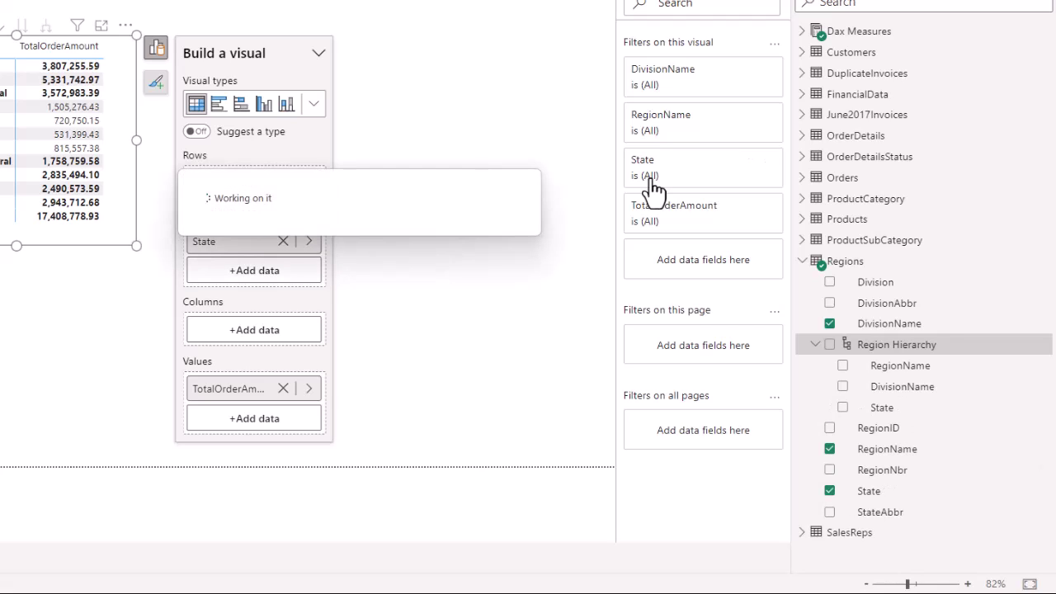
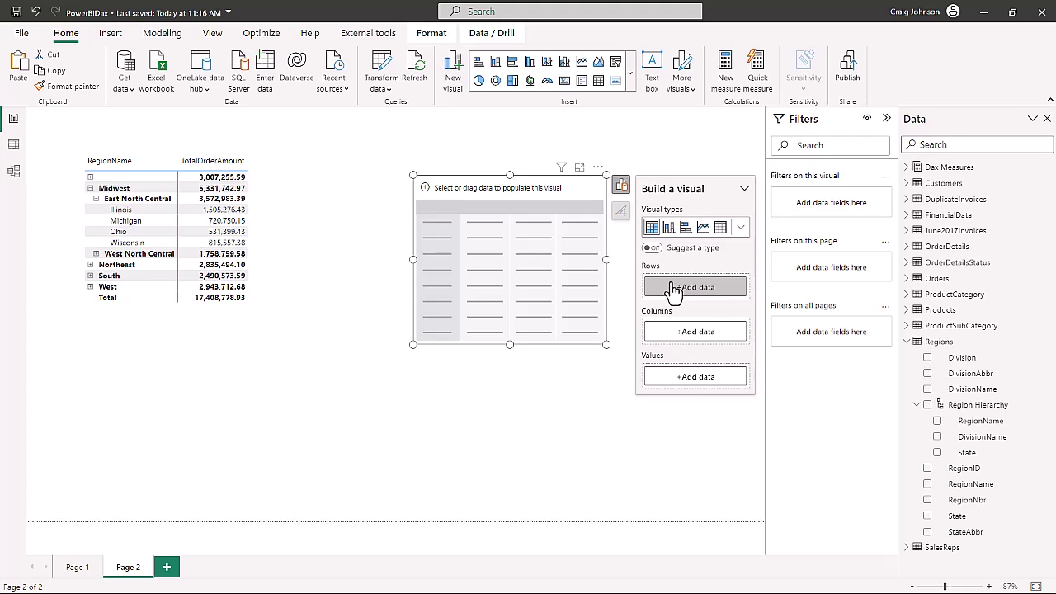
Step: Add Region Hierarchy from the Regions table to the rows of the new matrix
left_click(682, 288)
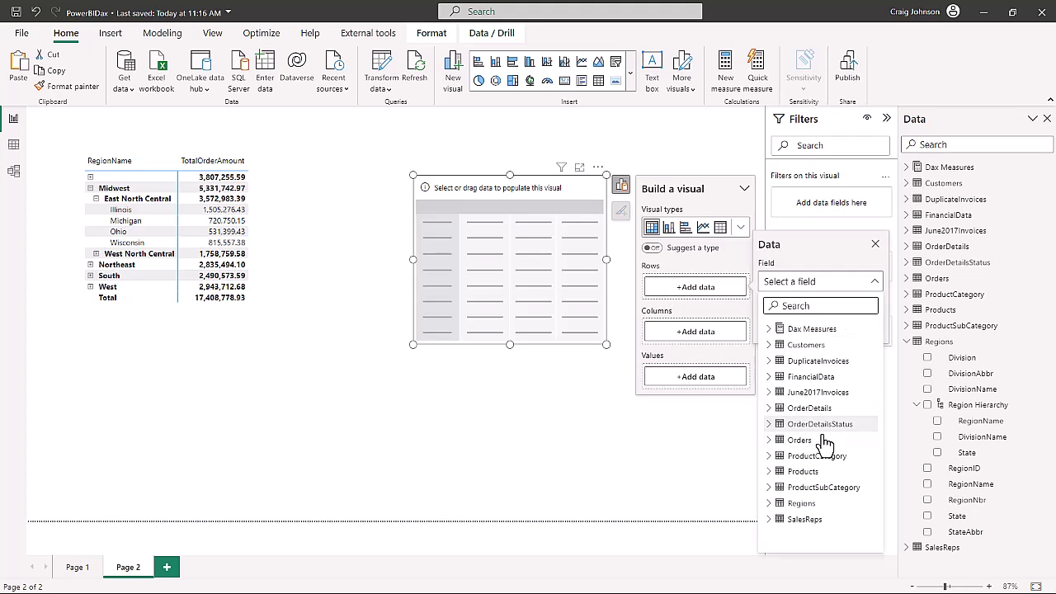
left_click(768, 502)
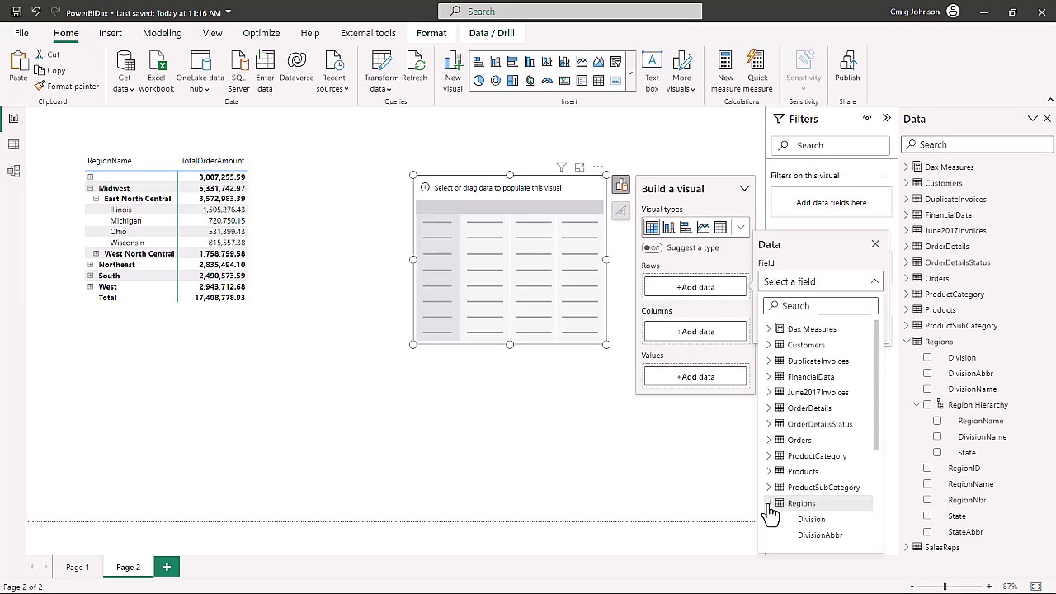
scroll(814, 483, "down", 2)
scroll(814, 483, "down", 1)
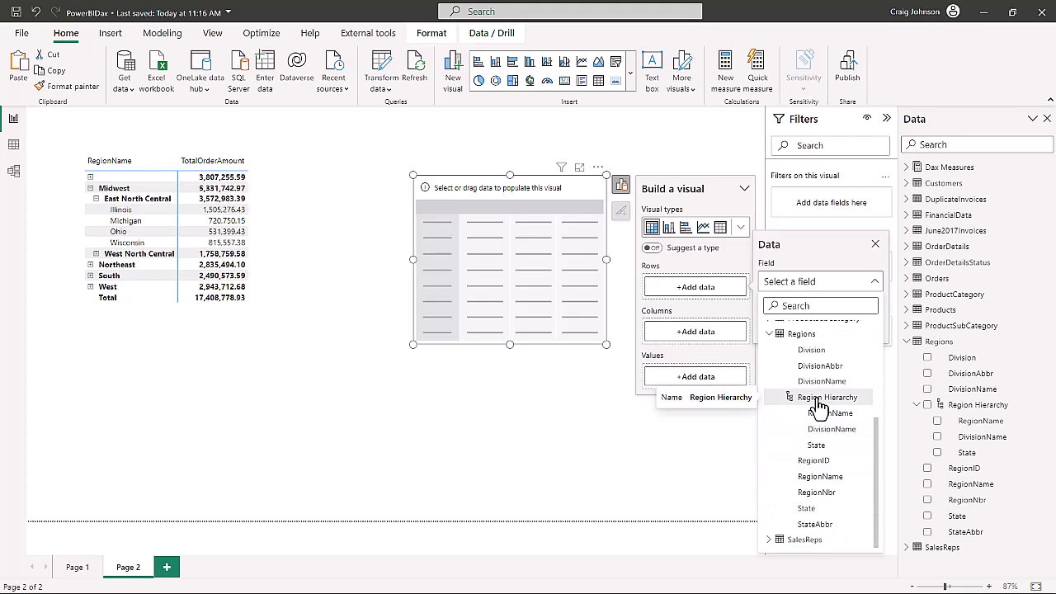
left_click(819, 399)
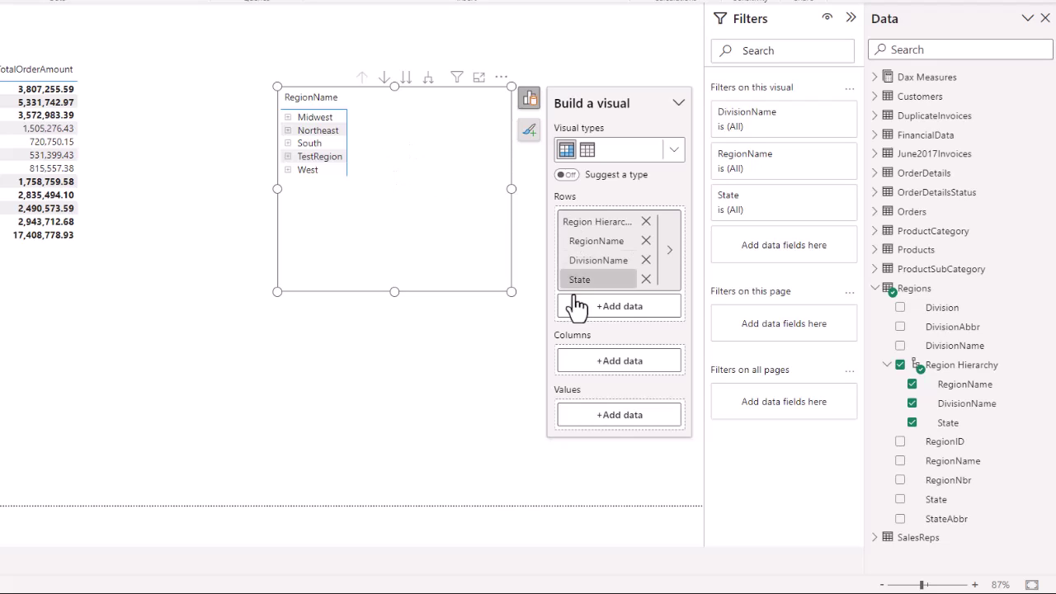
Step: Add the TotalOrderAmount measure to the new matrix's values and expand Midwest down to the states of East North Central
left_click(608, 429)
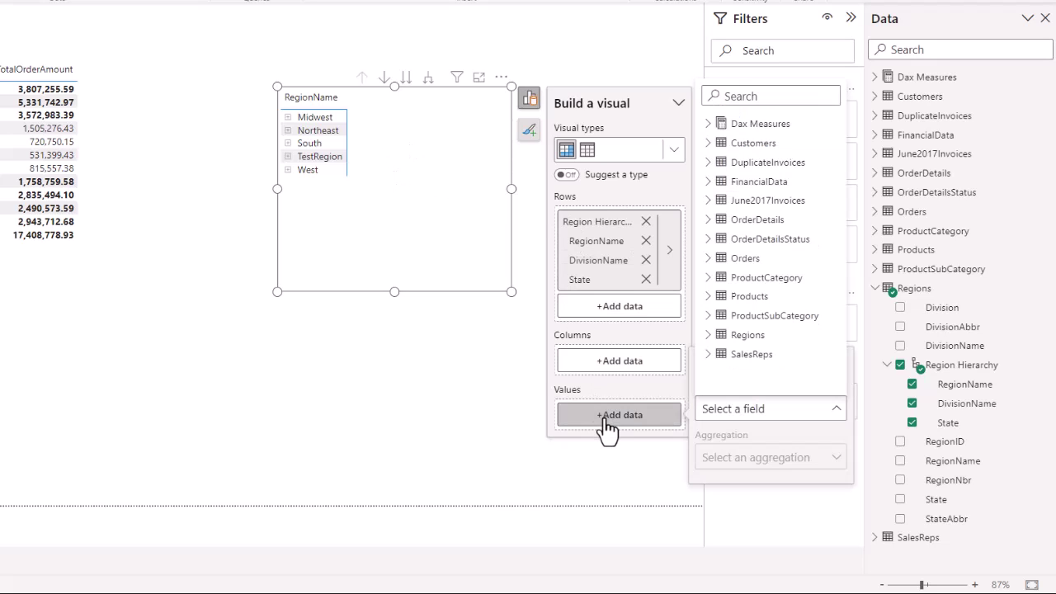
left_click(709, 124)
left_click(766, 203)
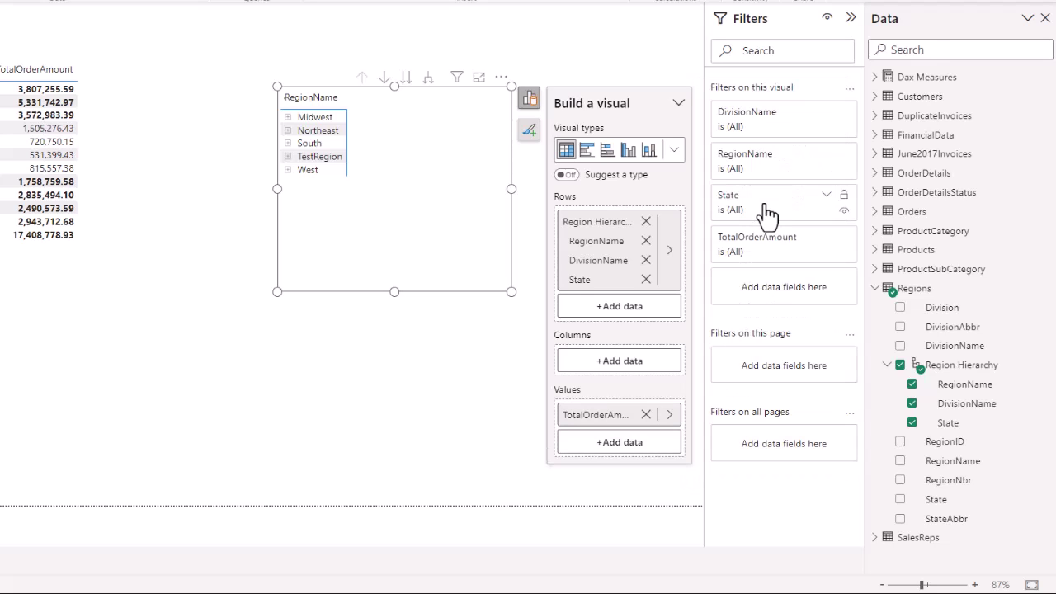
left_click(287, 130)
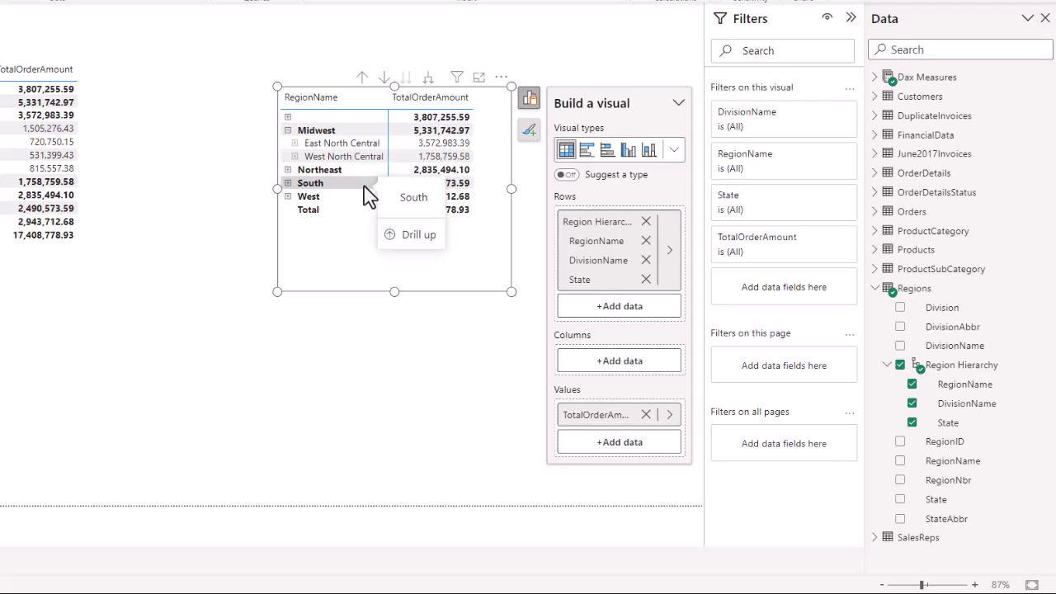
left_click(295, 143)
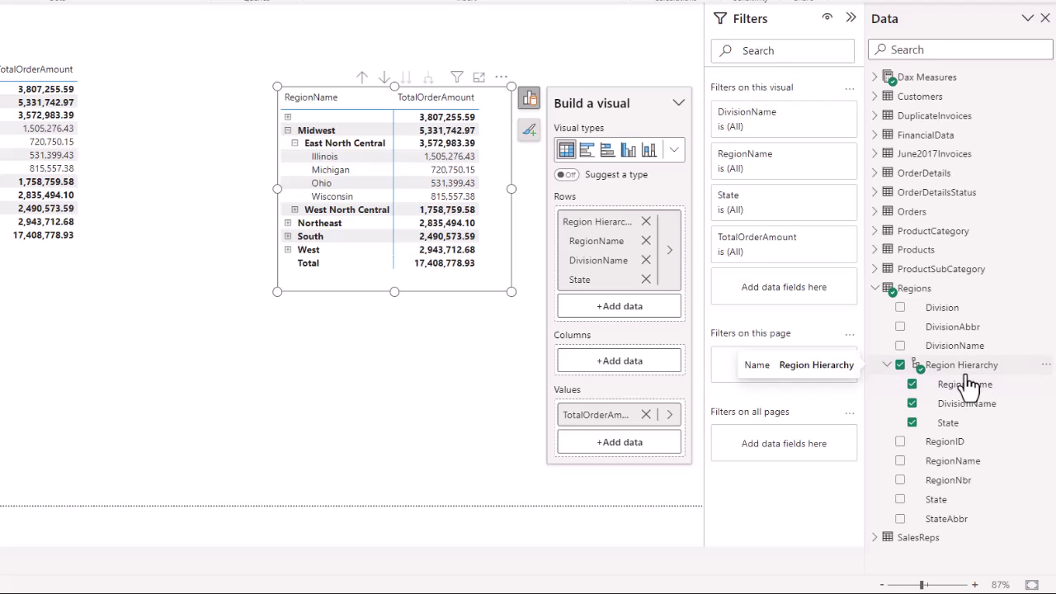
Step: Collapse Region Hierarchy in the field list and create a hierarchy from the OriginalProductName field in the Products table
left_click(888, 367)
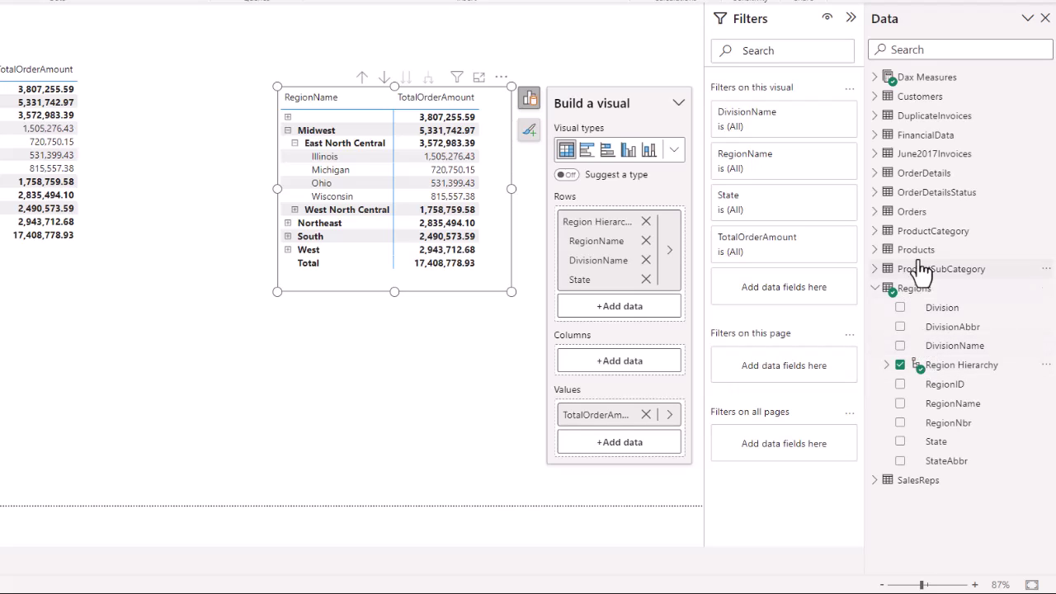
left_click(876, 251)
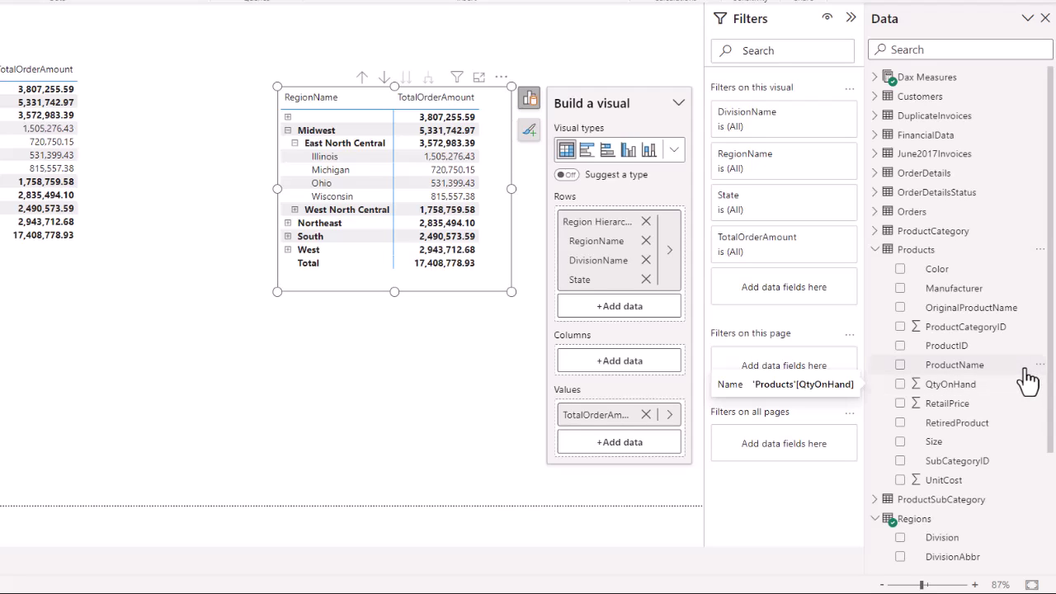
right_click(990, 311)
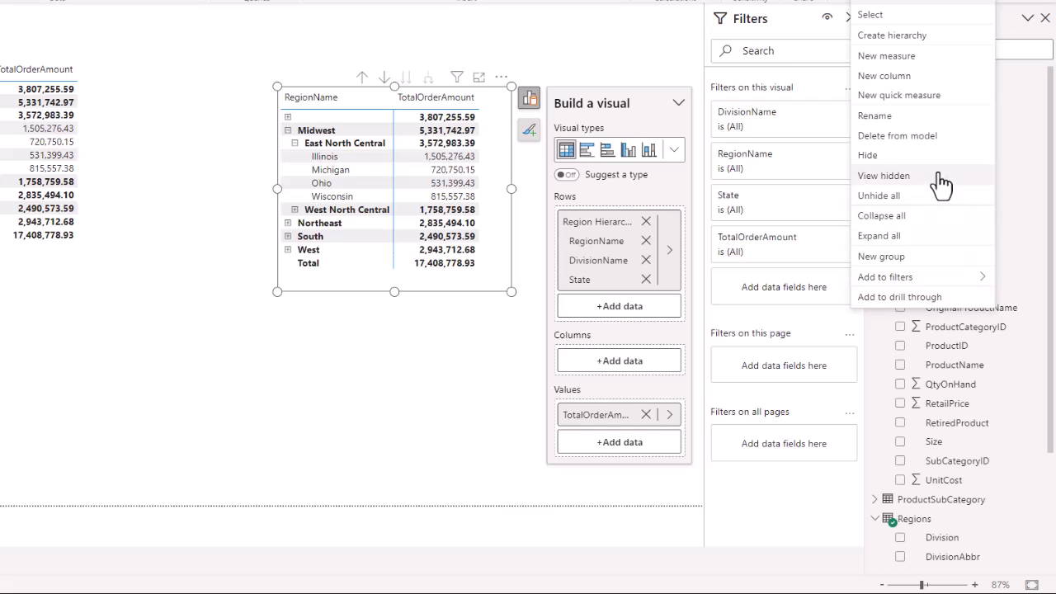
left_click(883, 37)
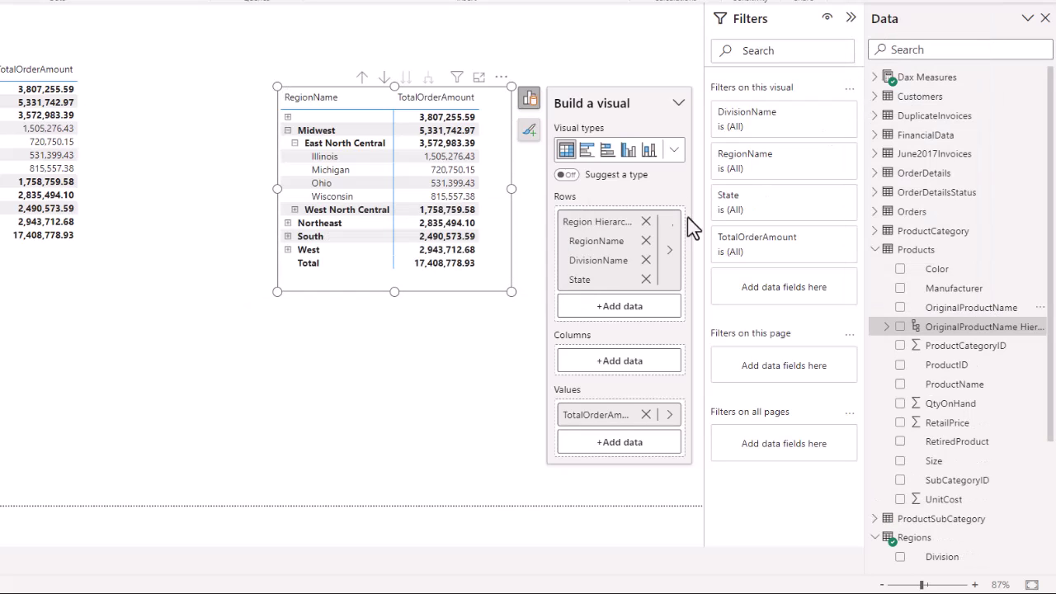
Step: Rename the new hierarchy in the Products table to Product Hierarchy
double_click(963, 330)
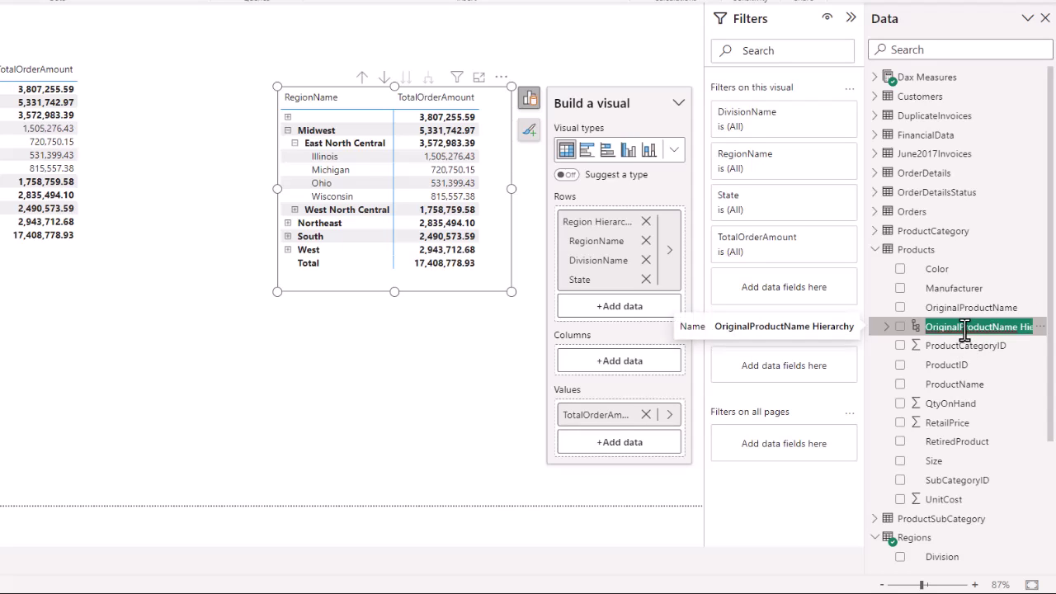
left_click(1019, 326)
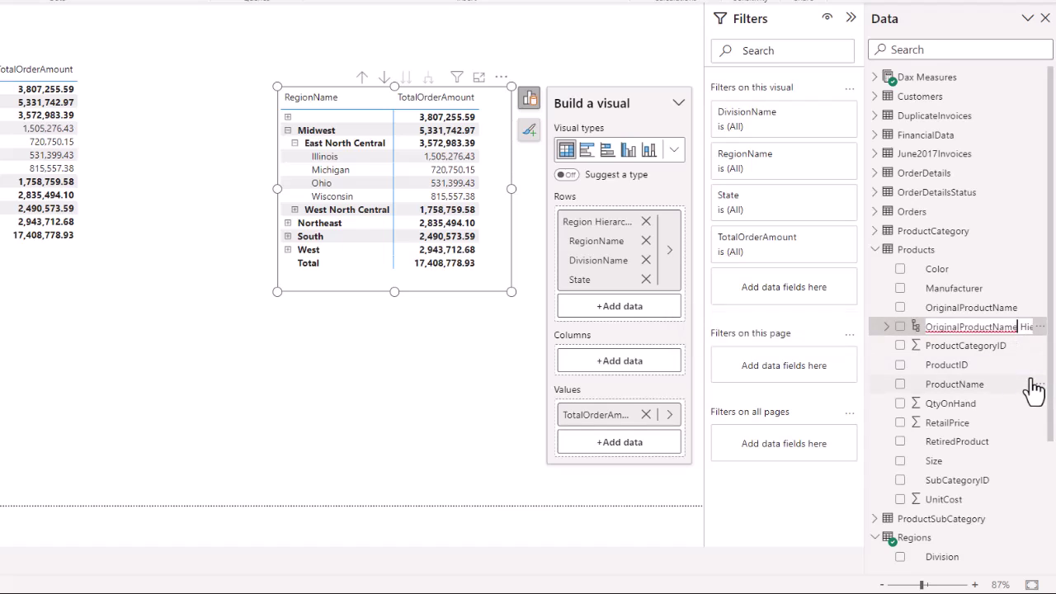
key("BackSpace")
key("BackSpace")
key("BackSpace")
key("BackSpace")
key("BackSpace")
key("BackSpace")
key("BackSpace")
key("BackSpace")
key("BackSpace")
key("BackSpace")
key("BackSpace")
key("BackSpace")
key("BackSpace")
key("BackSpace")
key("BackSpace")
key("BackSpace")
key("BackSpace")
key("BackSpace")
key("BackSpace")
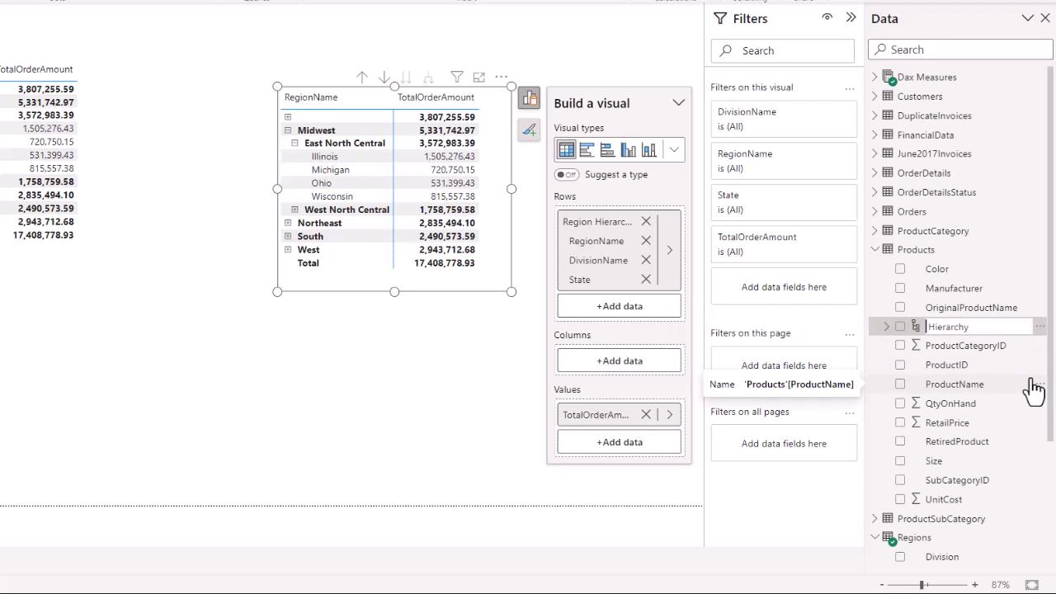
type("Product")
key("Return")
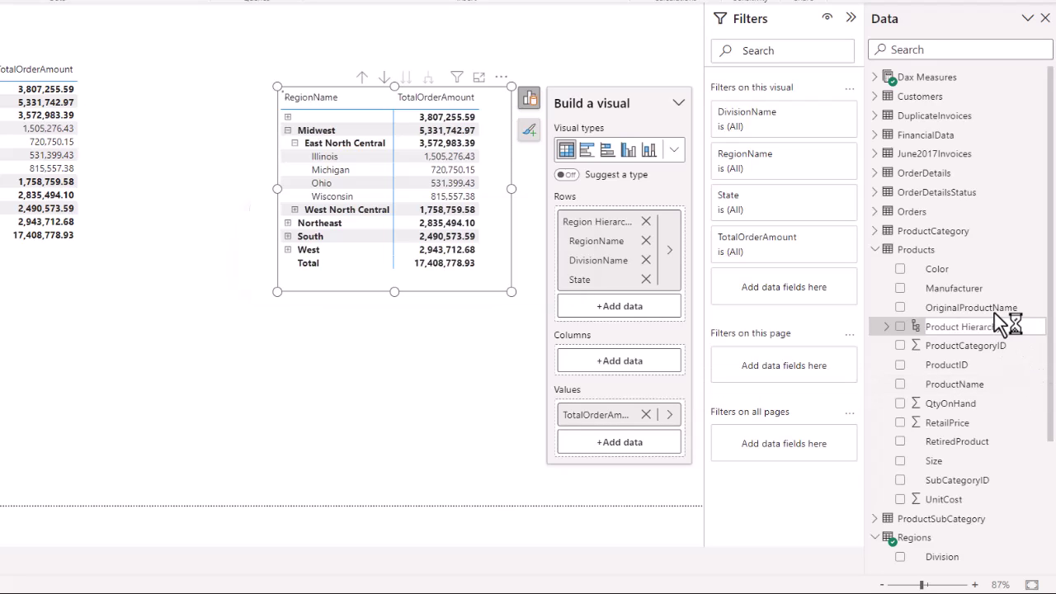
Step: Add the ProductName field to Product Hierarchy
right_click(994, 315)
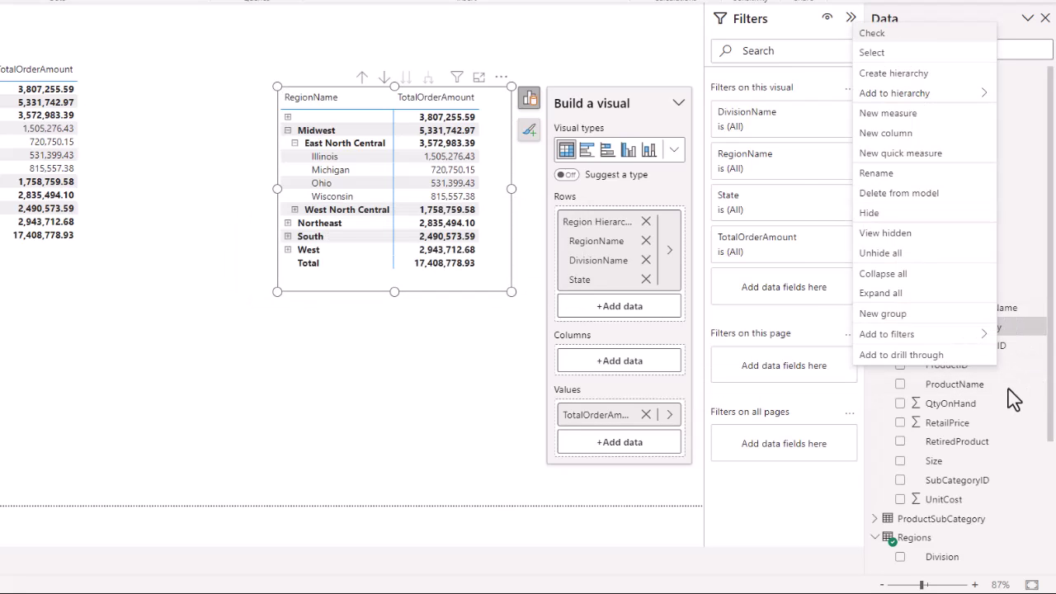
left_click(1006, 397)
right_click(1006, 398)
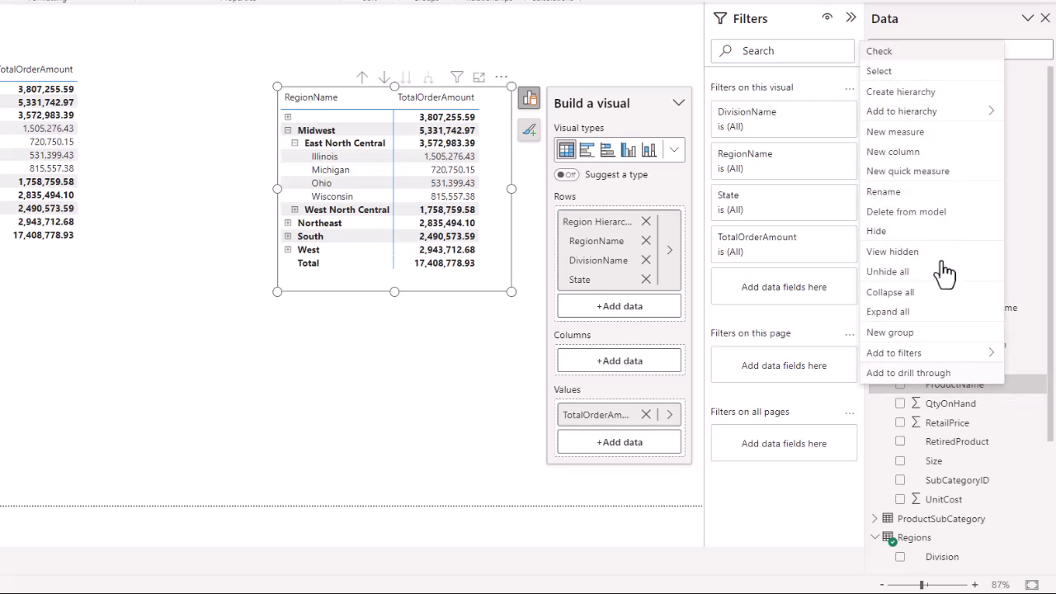
mouse_move(895, 124)
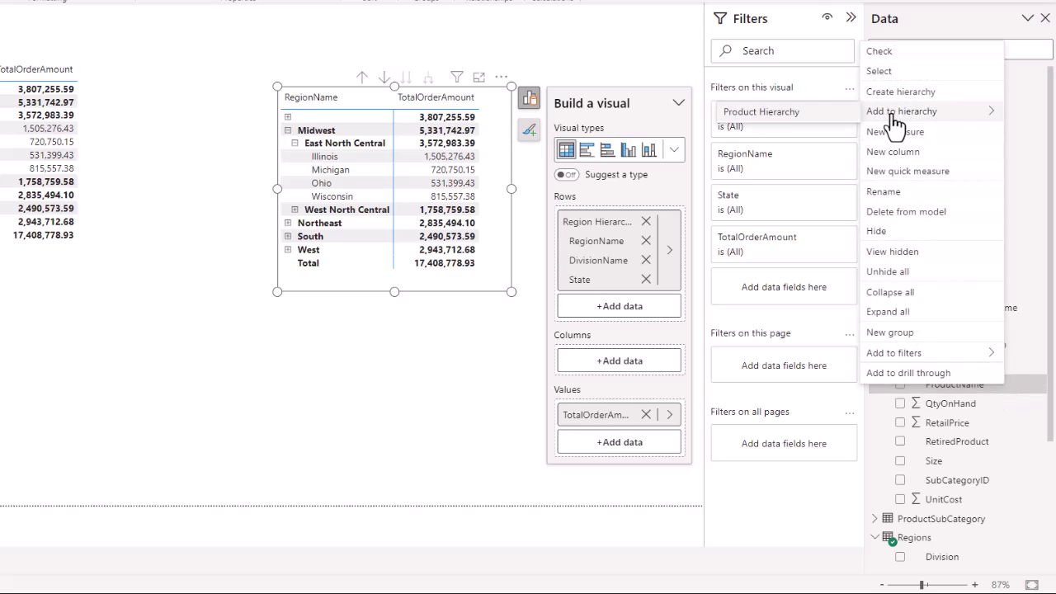
left_click(776, 120)
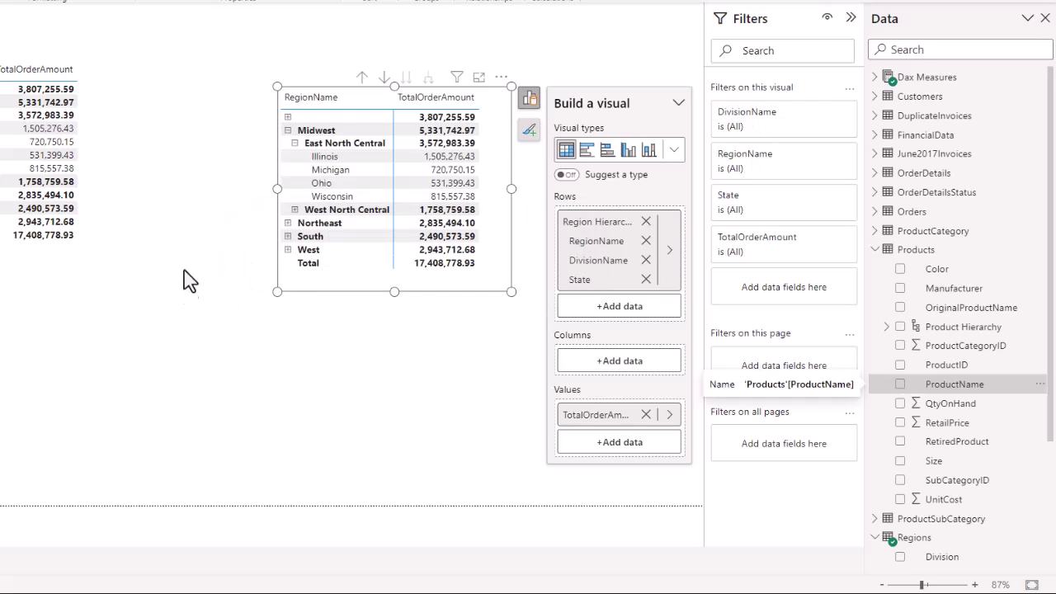
Step: Insert a third matrix visual and place it below and to the right of the second region matrix
left_click(208, 189)
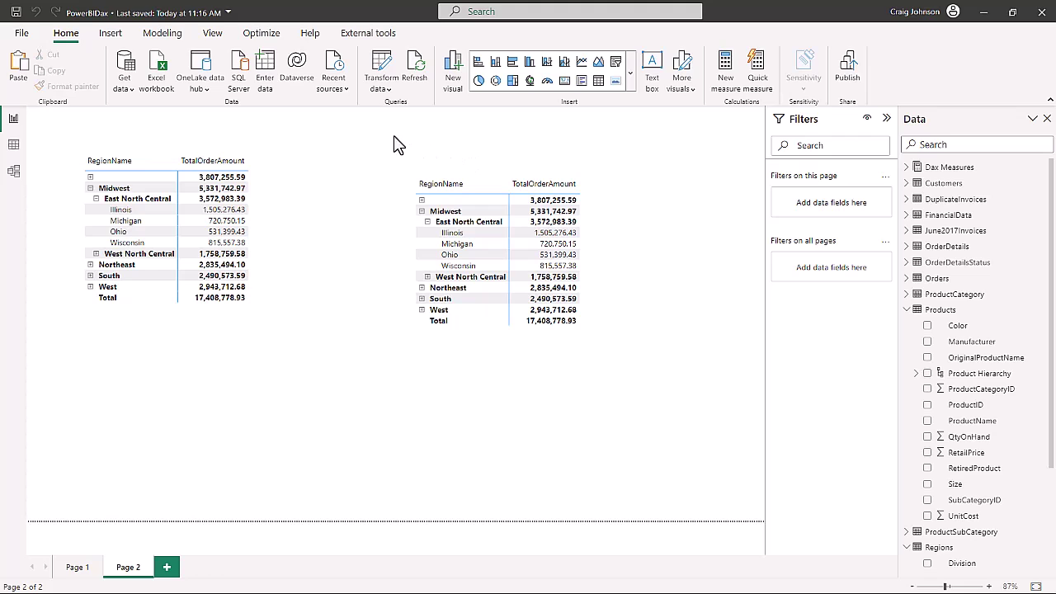
left_click(630, 74)
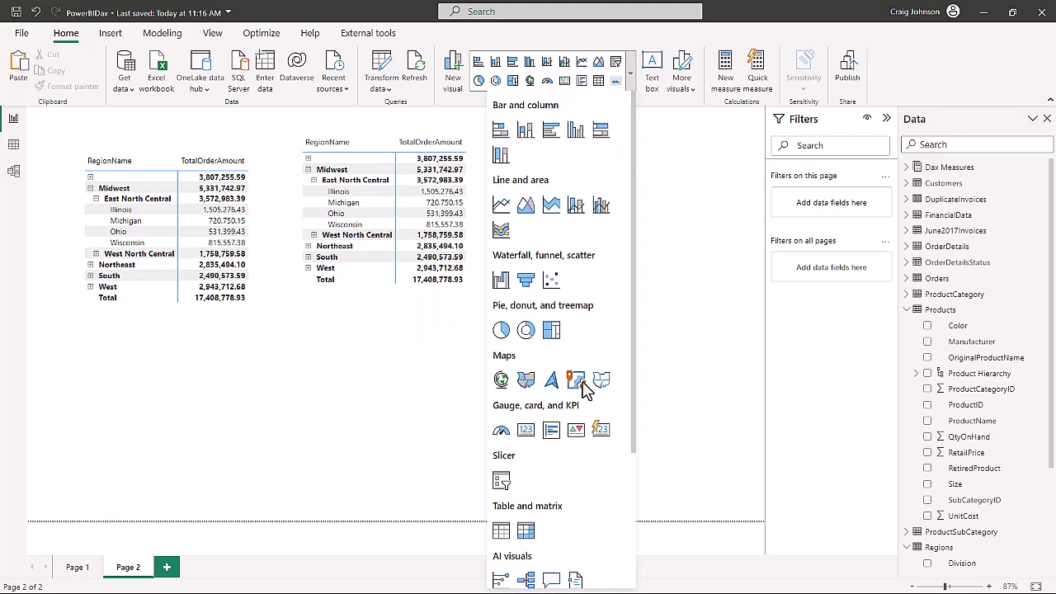
left_click(526, 530)
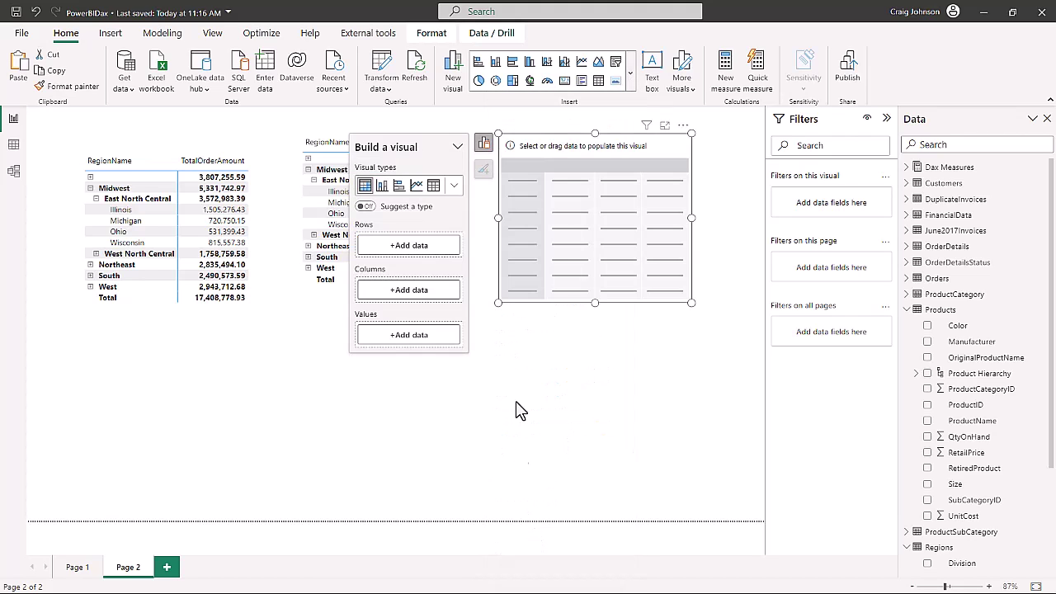
left_click_drag(556, 145, 573, 294)
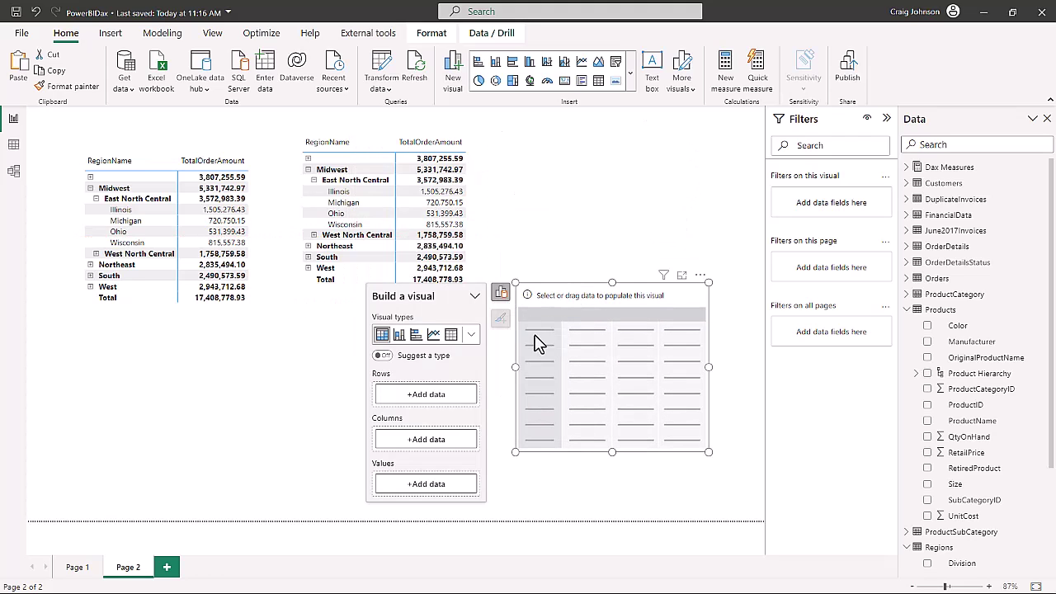
Step: Add Product Hierarchy to the third matrix's rows and expand Active Outdoors Crochet Glove to its product names
left_click(421, 400)
left_click(499, 281)
left_click(498, 359)
scroll(503, 328, "down", 2)
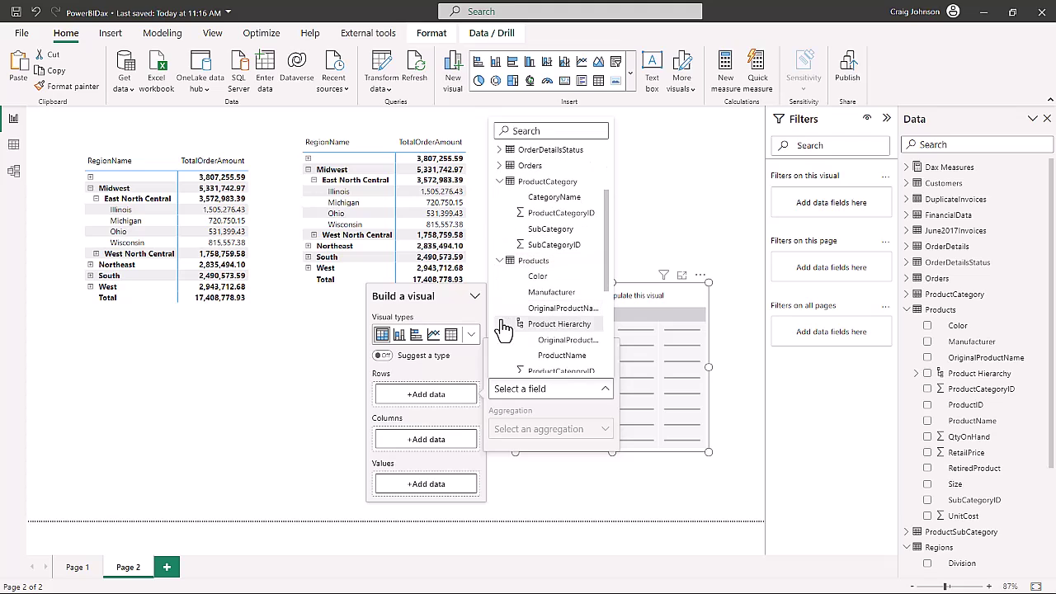
left_click(549, 324)
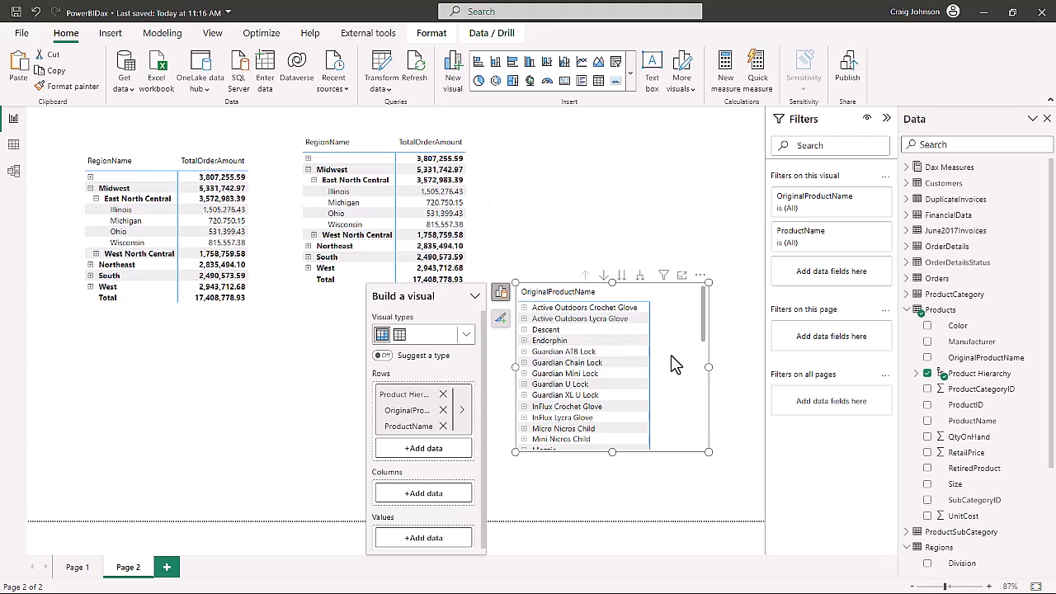
left_click(524, 308)
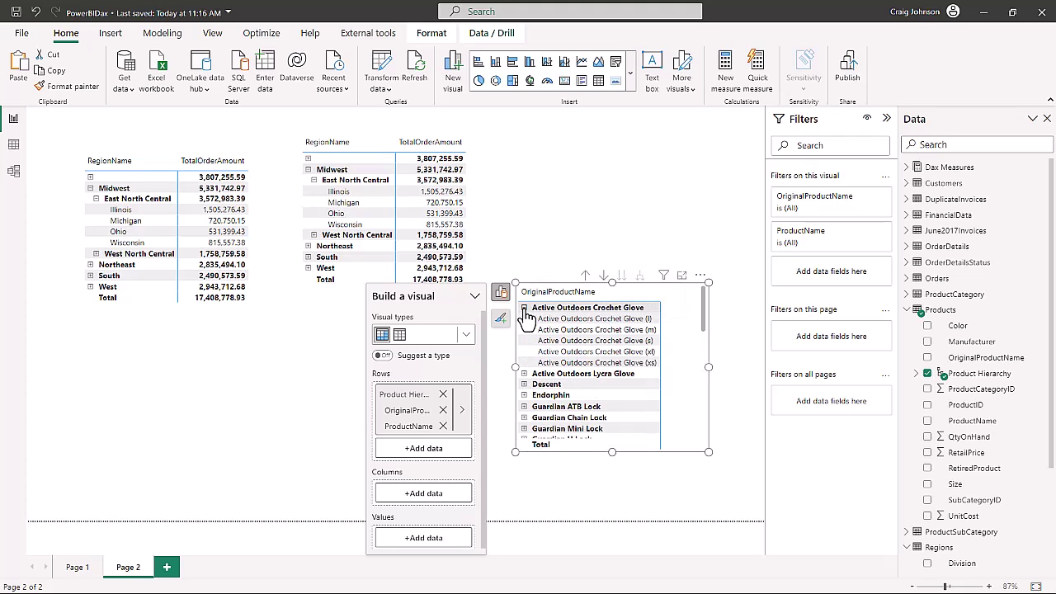
Step: Convert the second region matrix to a clustered column chart and view the Midwest and Northeast column details
left_click(471, 288)
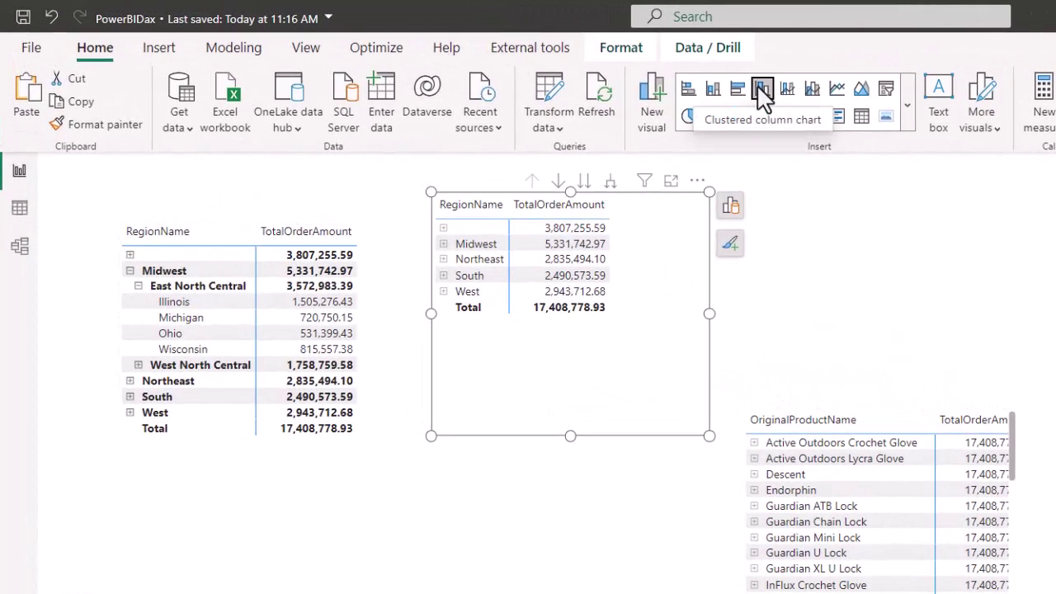
left_click(762, 89)
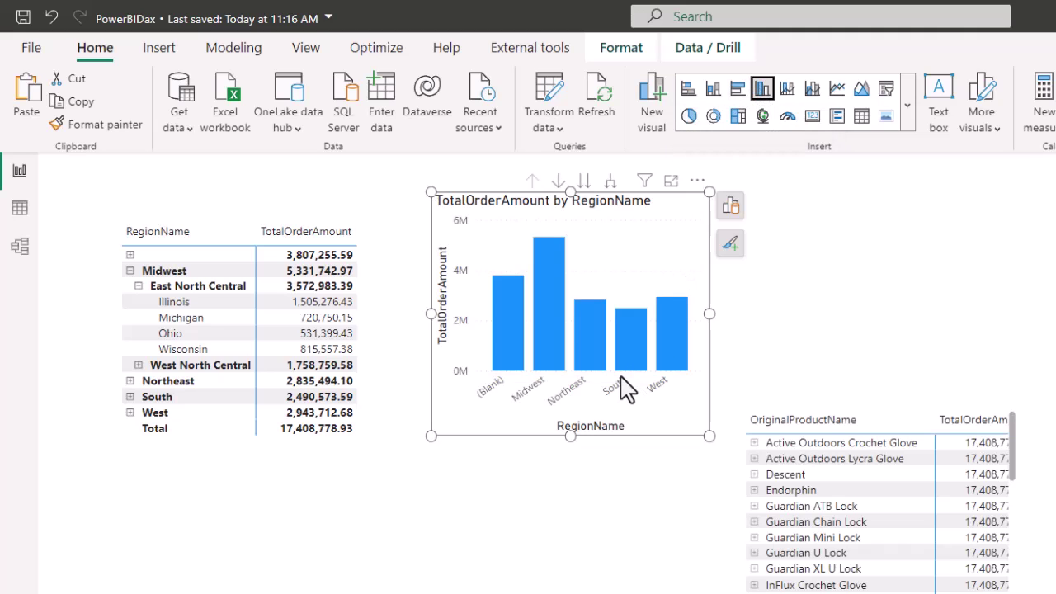
mouse_move(554, 357)
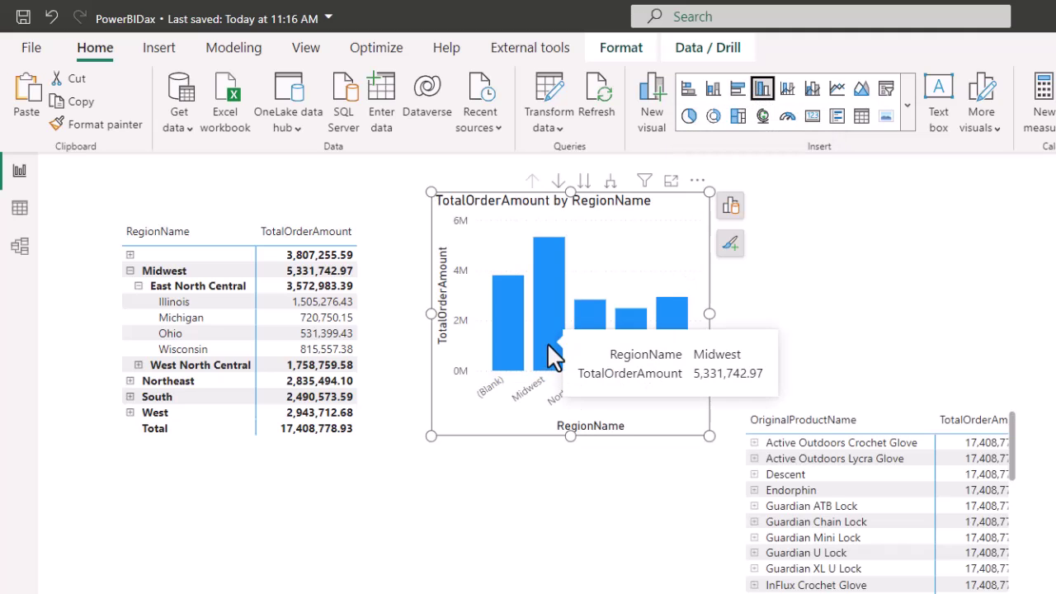
mouse_move(588, 335)
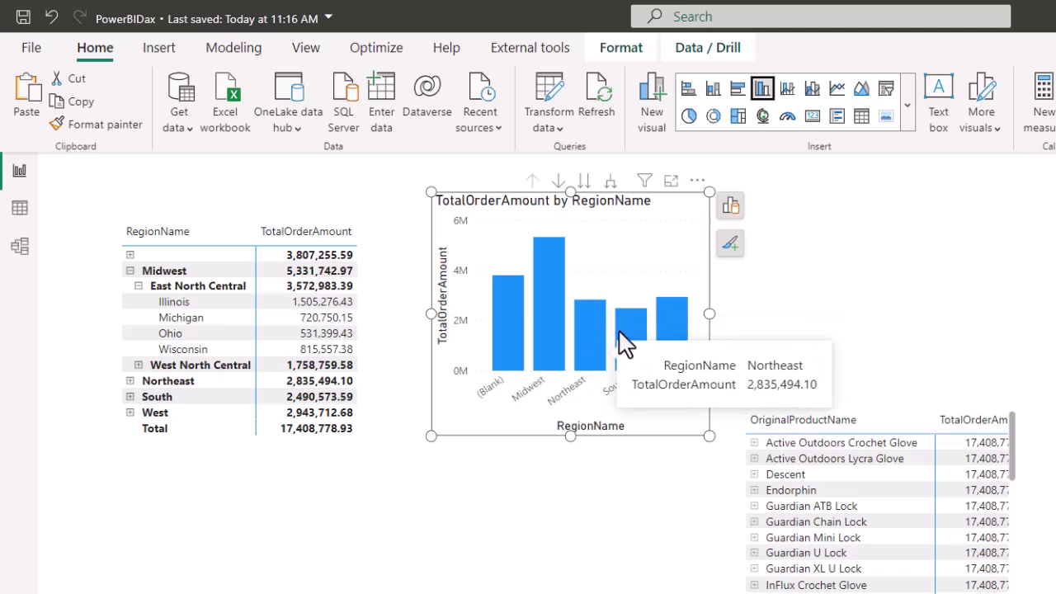
Step: Turn on drill mode for the column chart, move it to the DivisionName level and widen the chart slightly
left_click(558, 182)
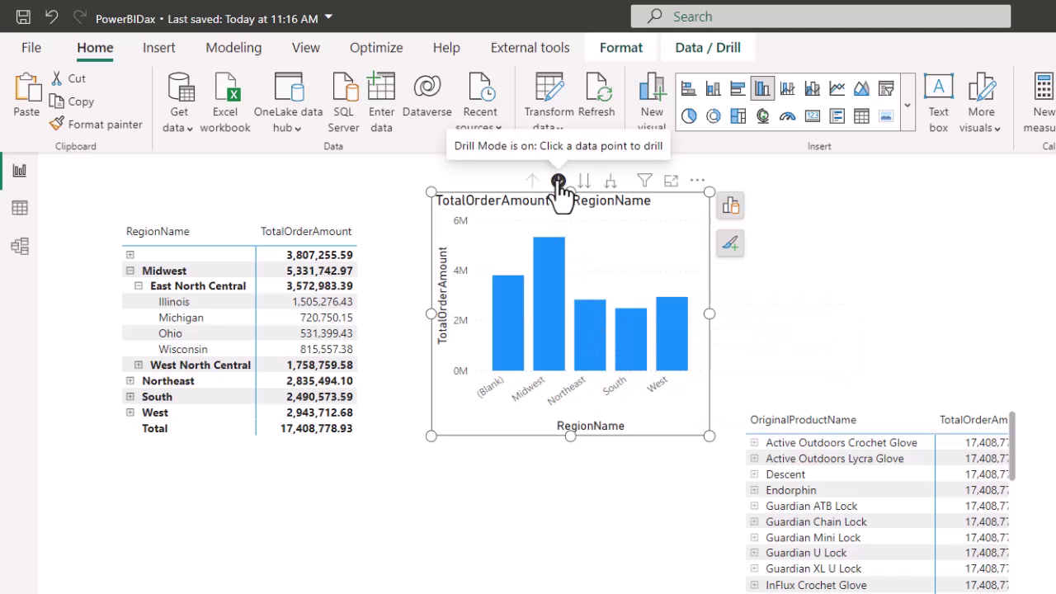
left_click(585, 183)
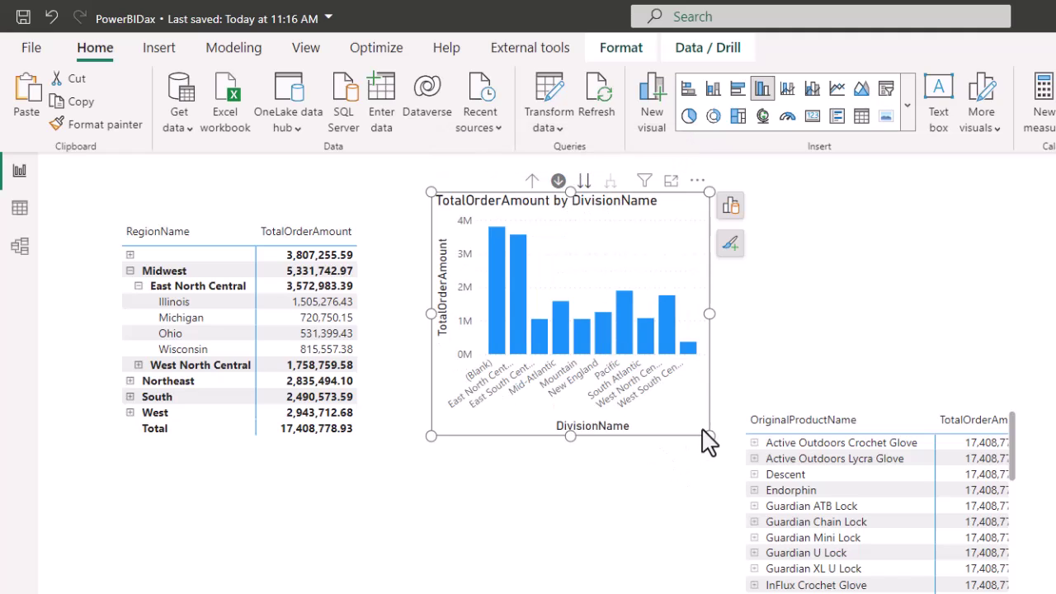
left_click_drag(709, 435, 725, 437)
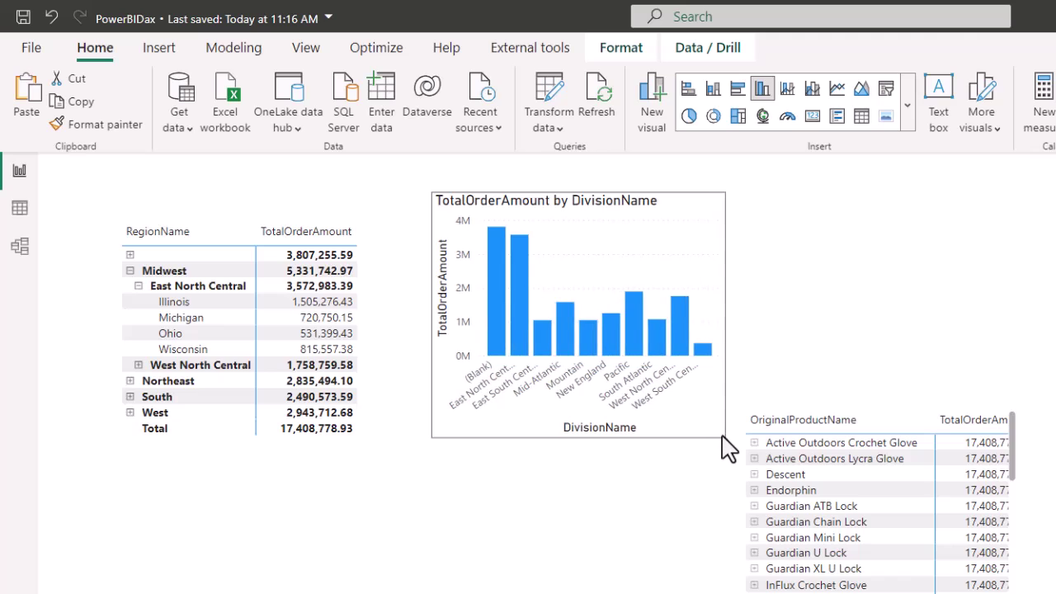